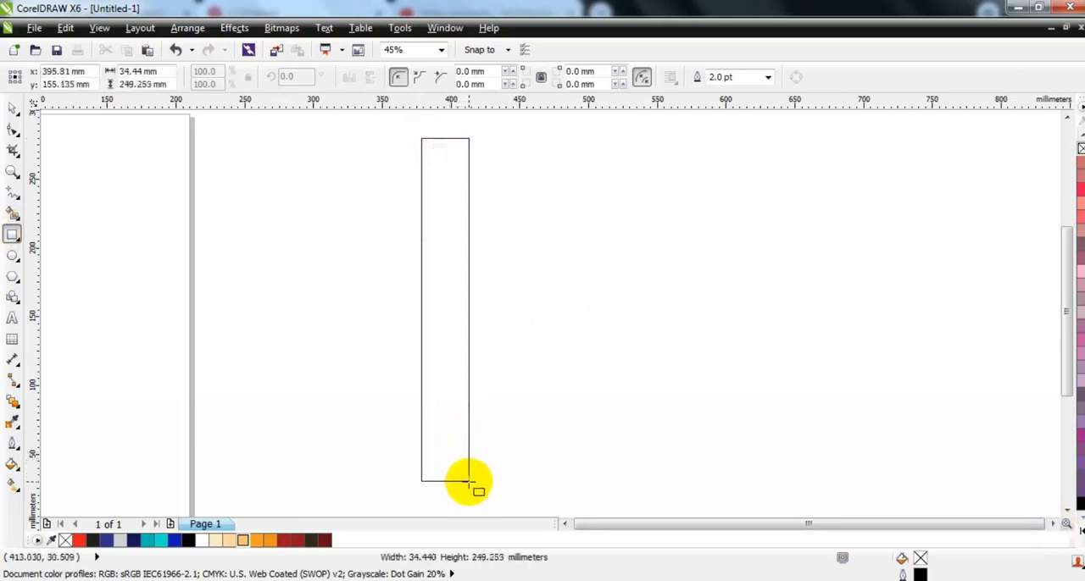
Duplicate the tall rectangle side by side until four equal vertical strips form a row.
left_click(11, 109)
left_click_drag(415, 310, 471, 316)
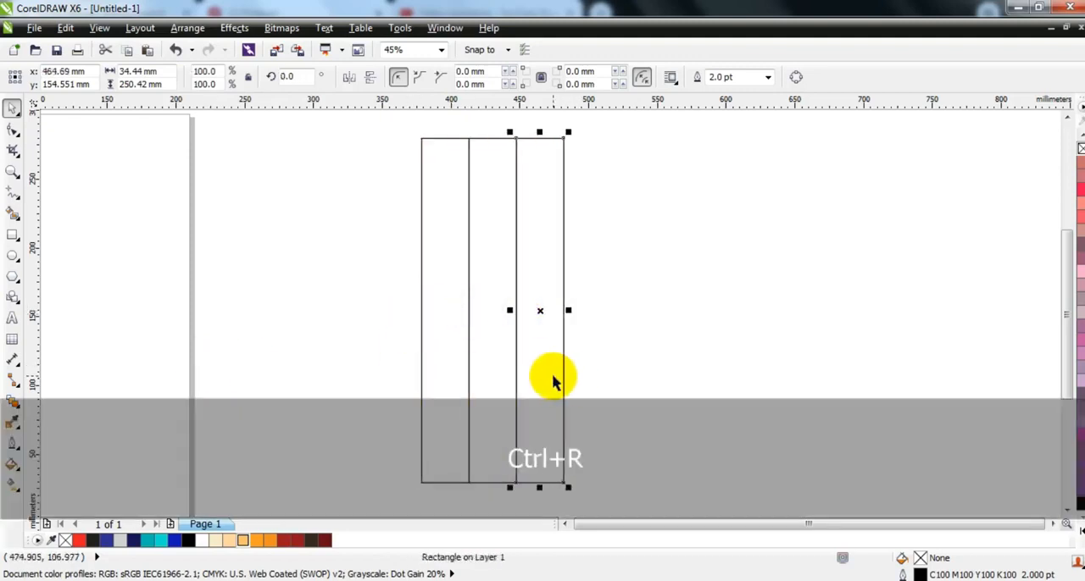
key("ctrl+r")
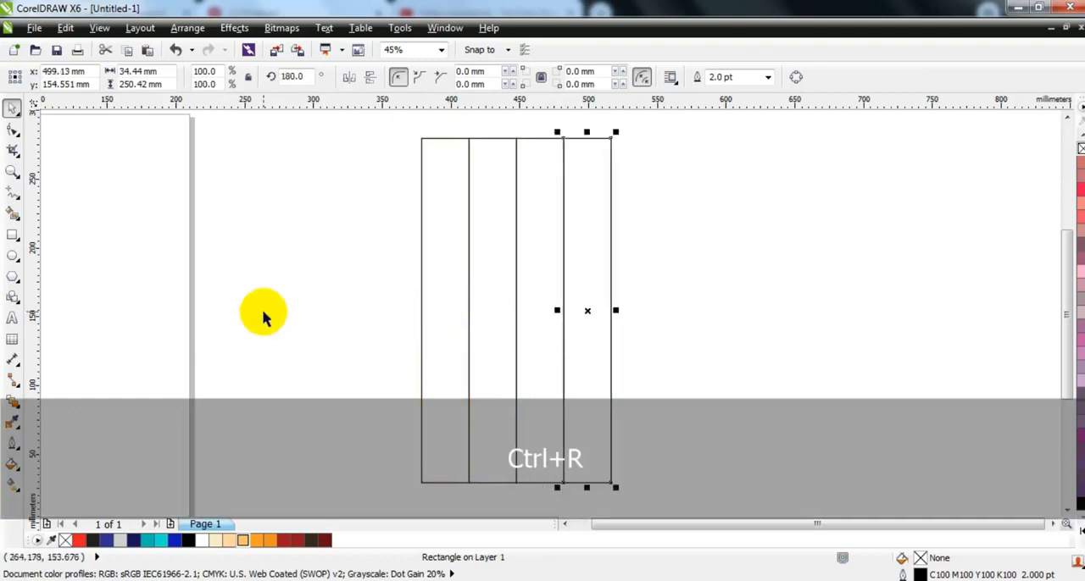
left_click(263, 315)
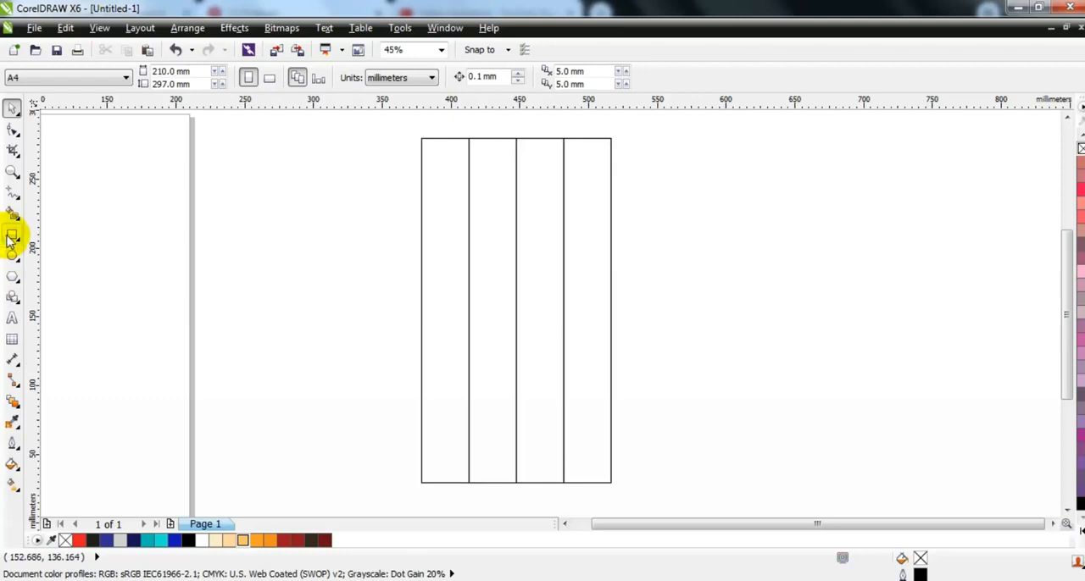
Draw a horizontal rectangle about 207 by 84 mm across the four strips and centre it horizontally on them.
left_click(10, 239)
mouse_move(396, 239)
left_mouse_down()
mouse_move(610, 300)
mouse_move(679, 353)
left_mouse_up()
left_click(12, 109)
left_click(500, 202, "shift")
key("c")
Move the horizontal rectangle lower so it crosses the strips just below their middle.
left_click(716, 216)
left_click_drag(631, 273, 648, 270)
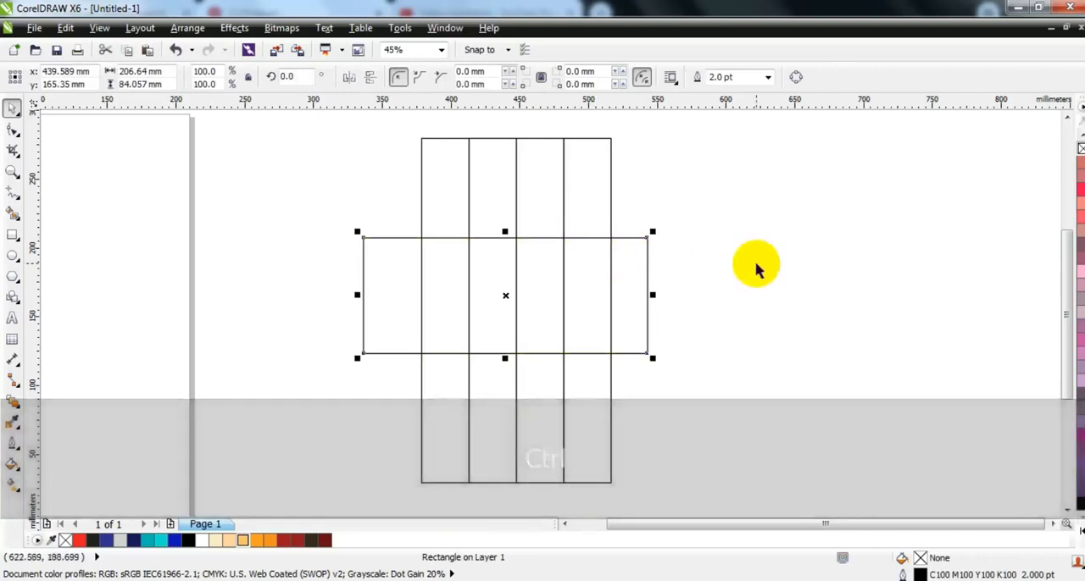
left_click(633, 280)
left_click_drag(633, 281, 644, 315)
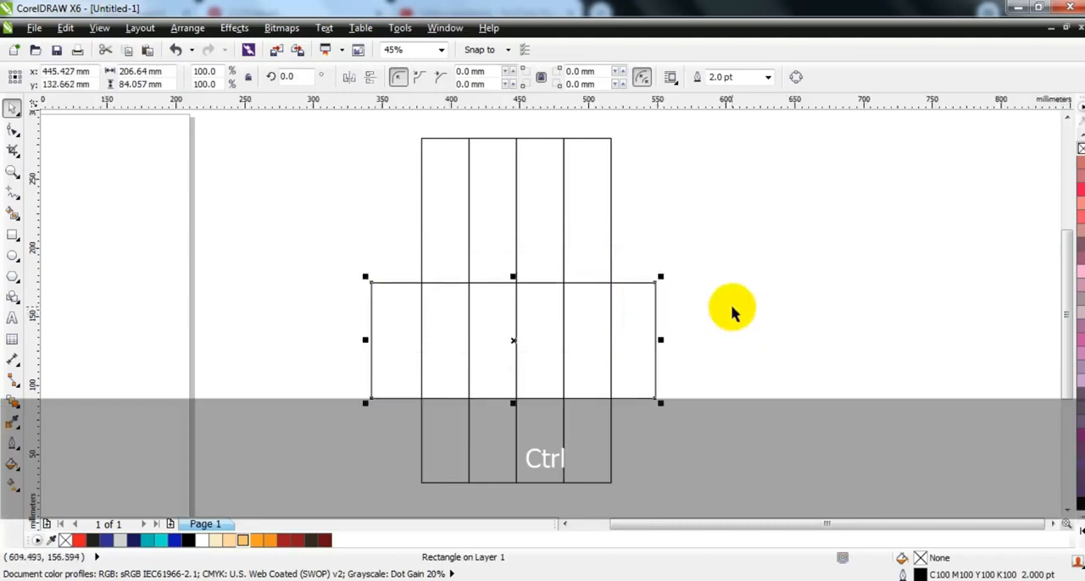
Smart Fill the four strip sections above and the four below the horizontal rectangle with light grey.
left_click(12, 213)
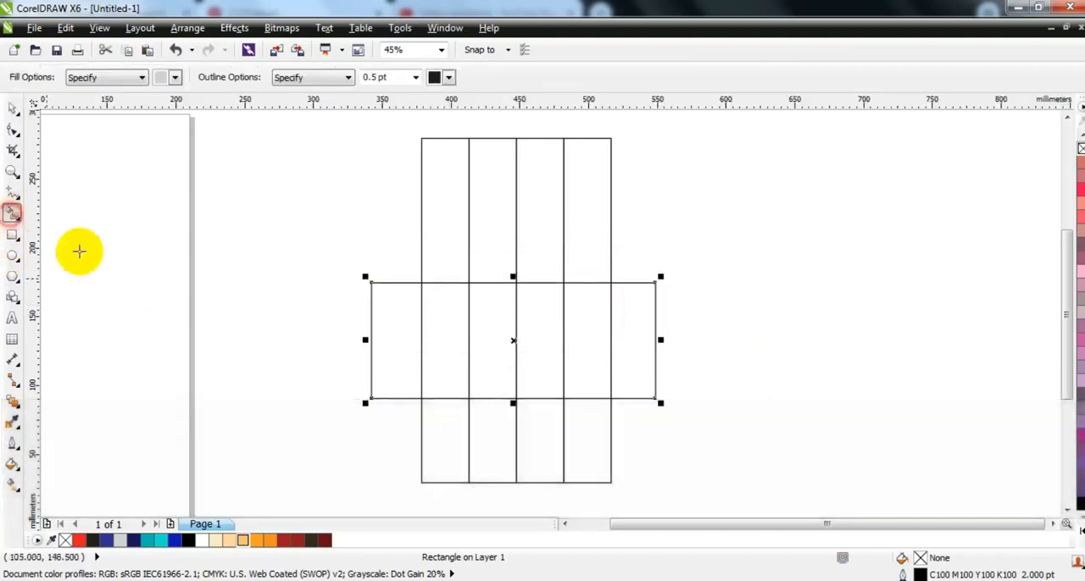
left_click(583, 240)
left_click(537, 245)
left_click(492, 245)
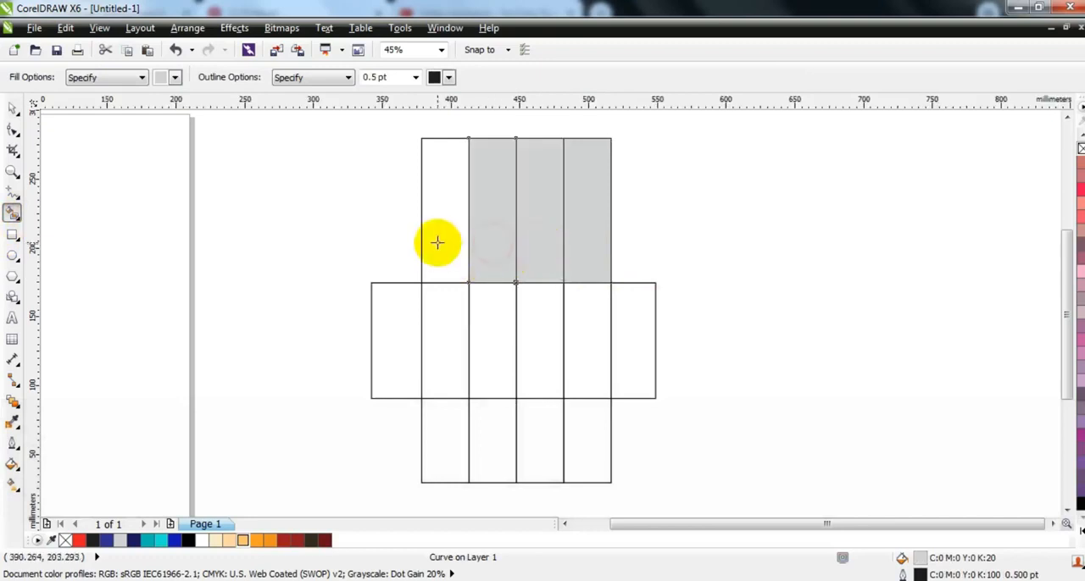
left_click(436, 243)
left_click(438, 417)
left_click(480, 429)
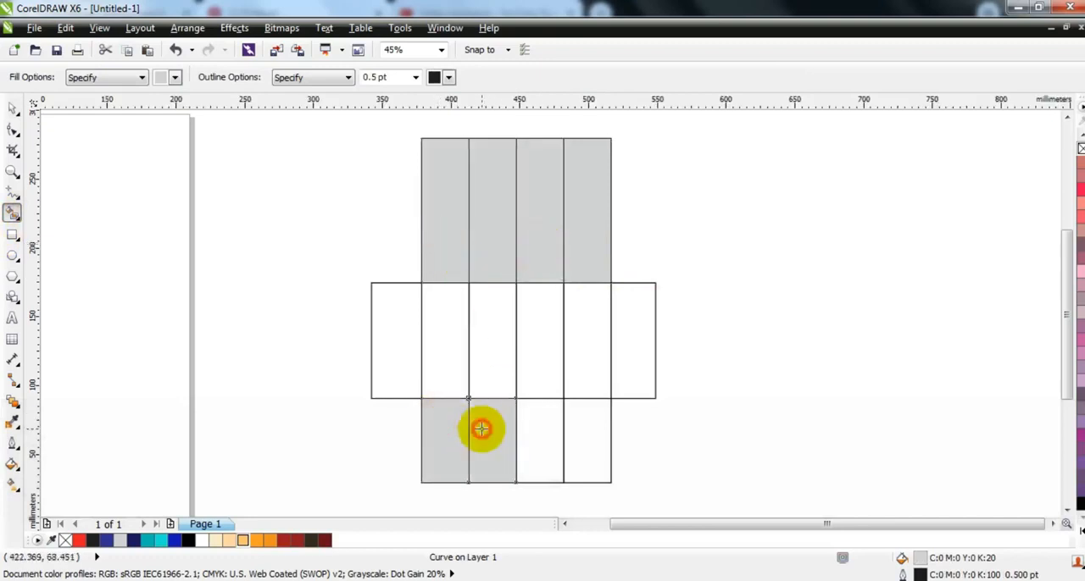
left_click(526, 433)
left_click(586, 438)
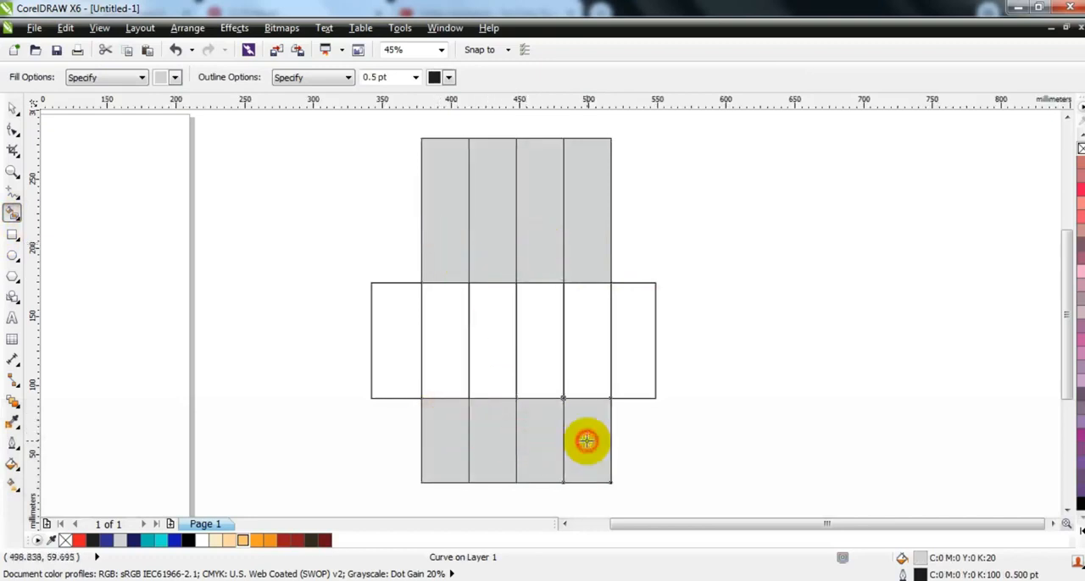
Move the horizontal rectangle straight to the right, clear of the strips.
left_click(16, 108)
left_click(133, 358)
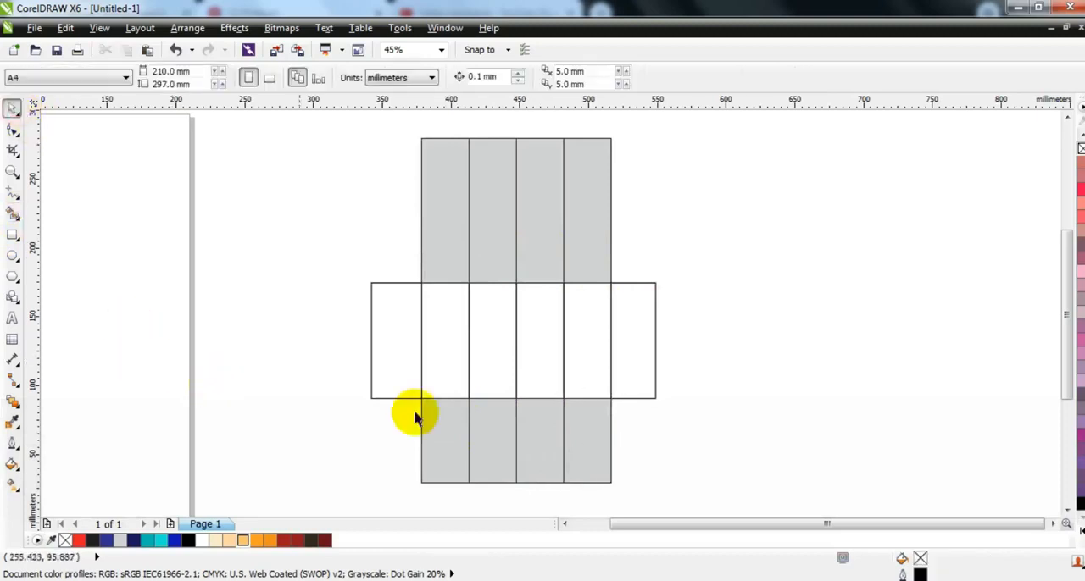
left_click(599, 358)
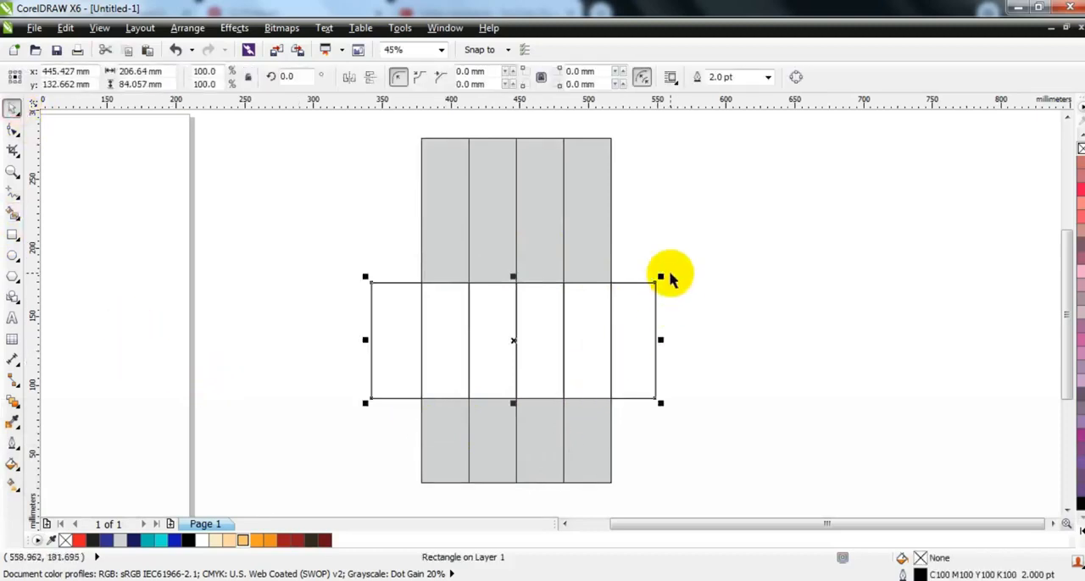
left_click_drag(515, 342, 779, 343)
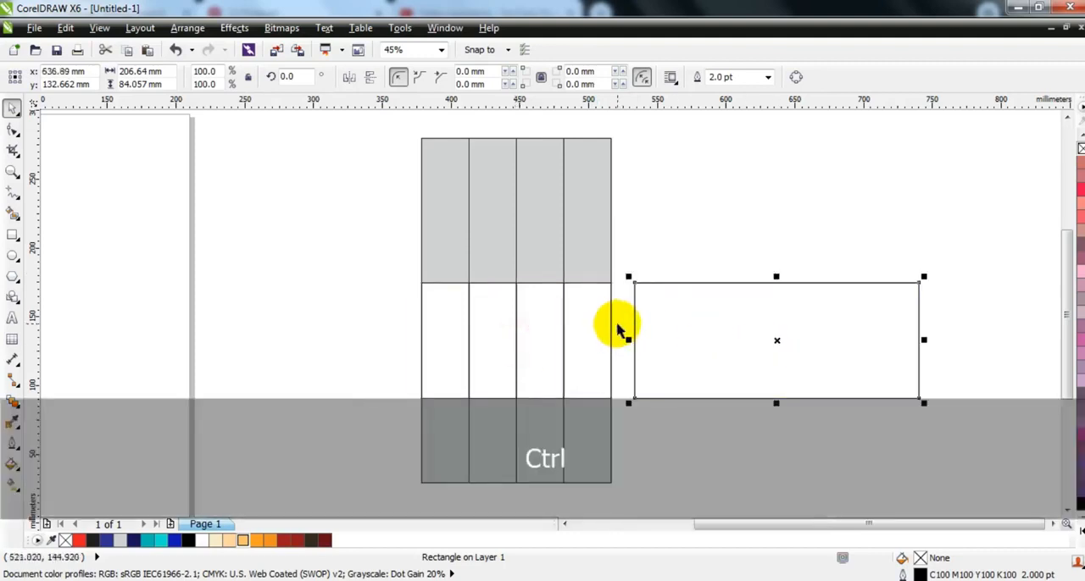
Delete the four original unfilled strips, keeping only the grey sections.
left_click(597, 327)
key("Delete")
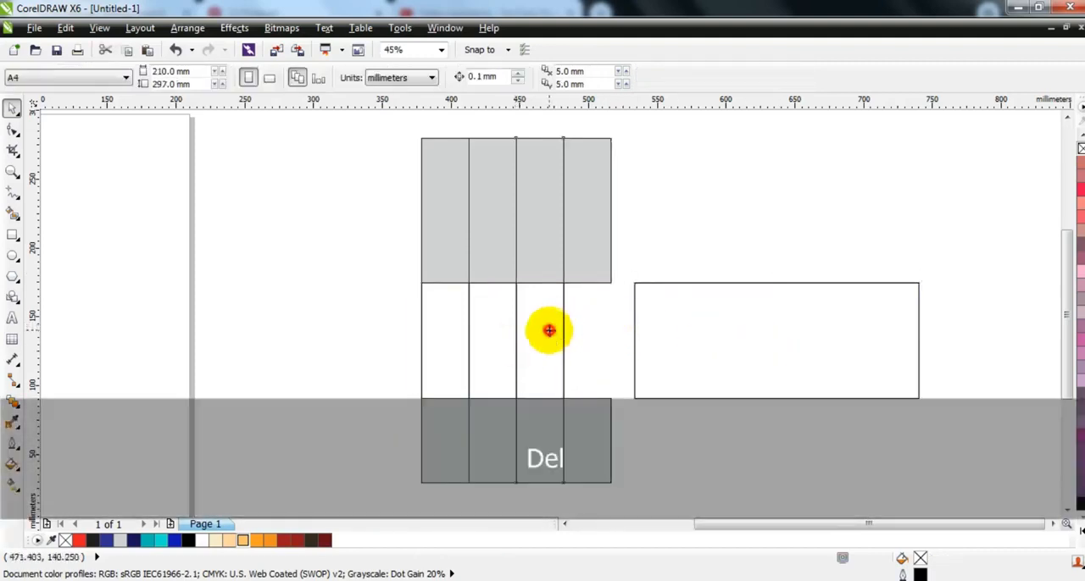
left_click(549, 331)
key("Delete")
left_click(486, 327)
key("Delete")
left_click(446, 325)
key("Delete")
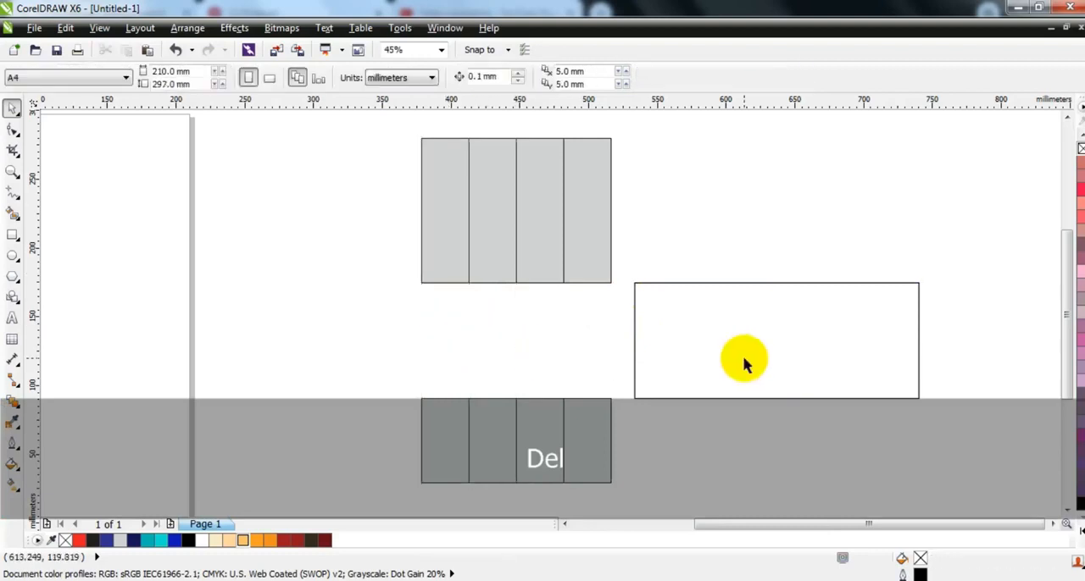
Round all corners of the horizontal rectangle to a radius of about 9 mm.
left_click(743, 362)
left_click(13, 172)
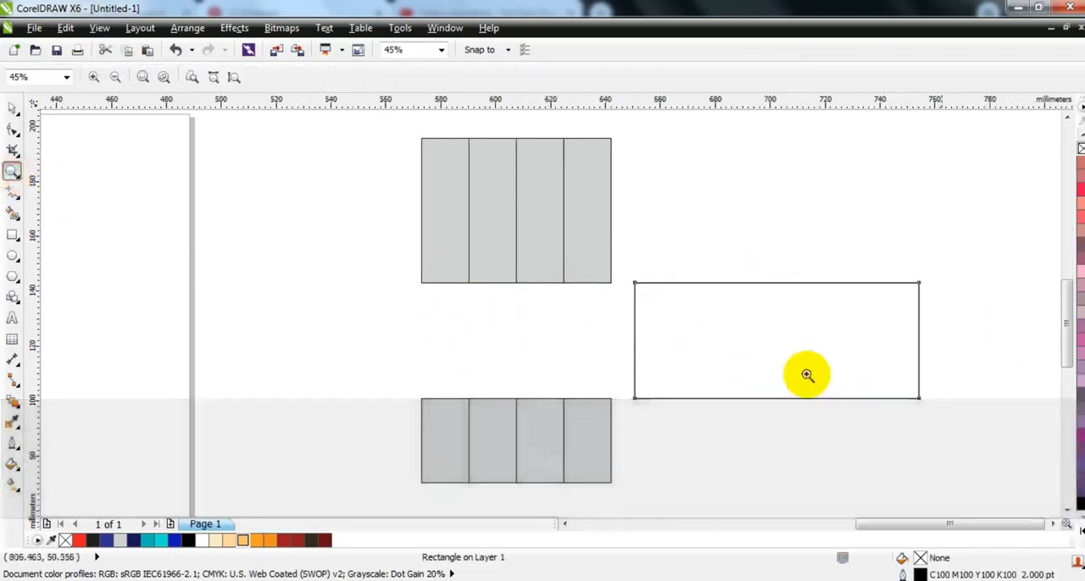
left_click(751, 341)
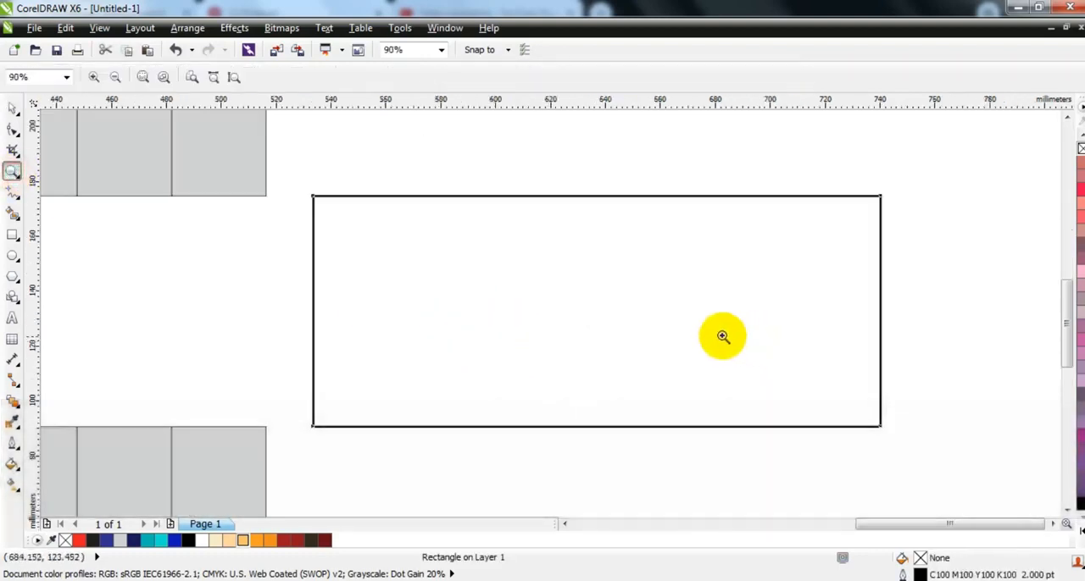
left_click(13, 131)
left_click_drag(316, 200, 337, 199)
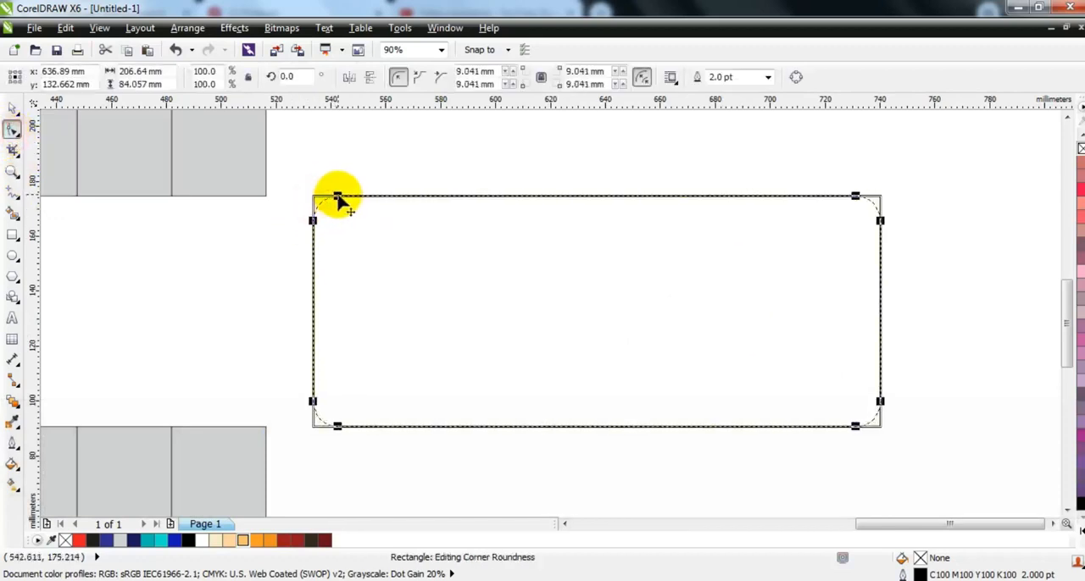
left_click(13, 108)
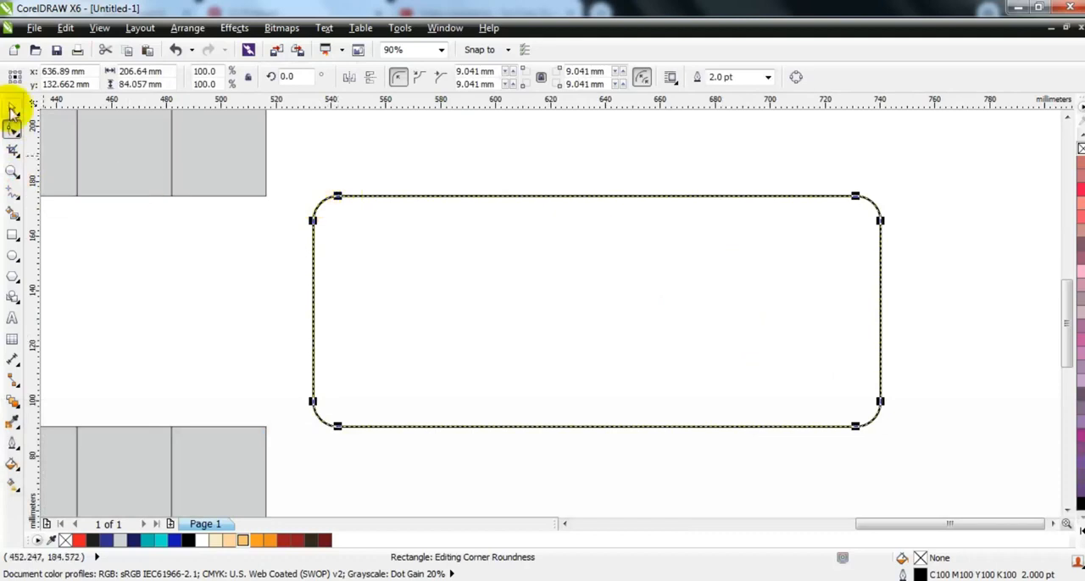
Make a copy of the rounded rectangle at the same height, offset horizontally by about 34 mm.
left_click_drag(402, 313, 469, 315)
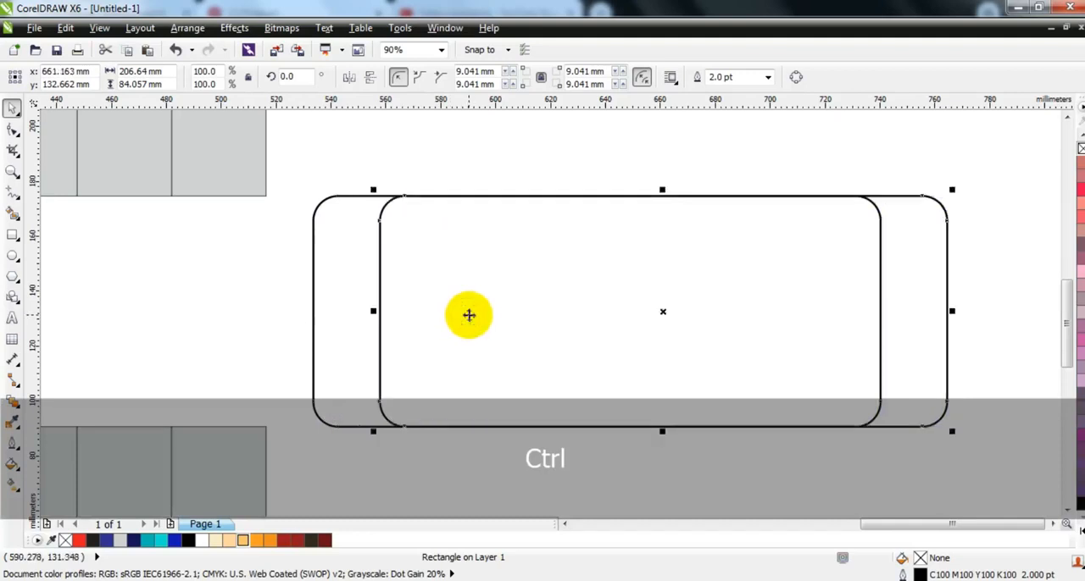
left_click(346, 280, "shift")
left_click_drag(498, 283, 409, 297)
left_click(448, 166)
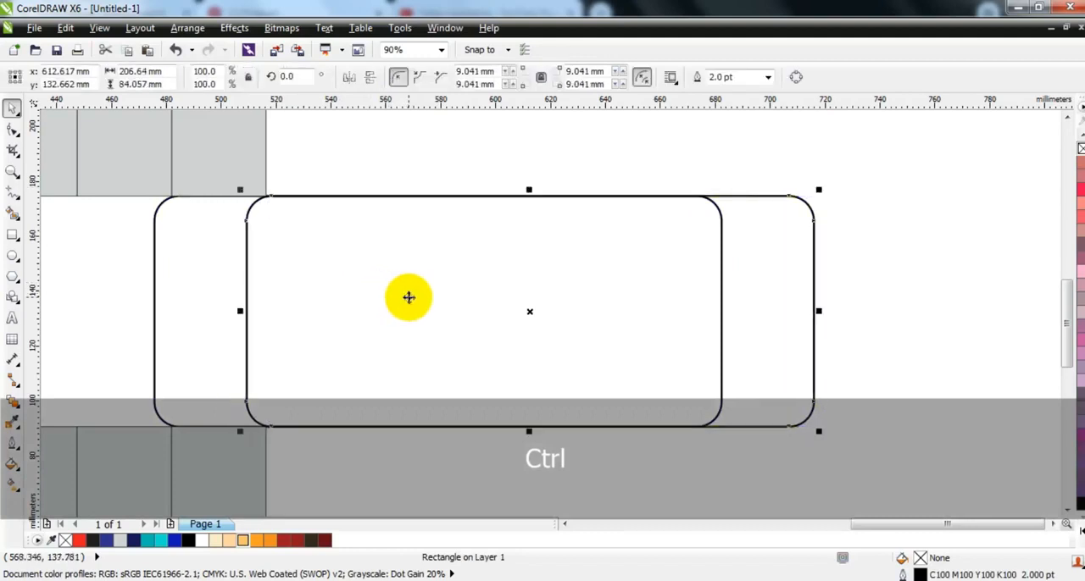
Select both rounded rectangles and move them straight to the right, away from the grey strips.
key("shift")
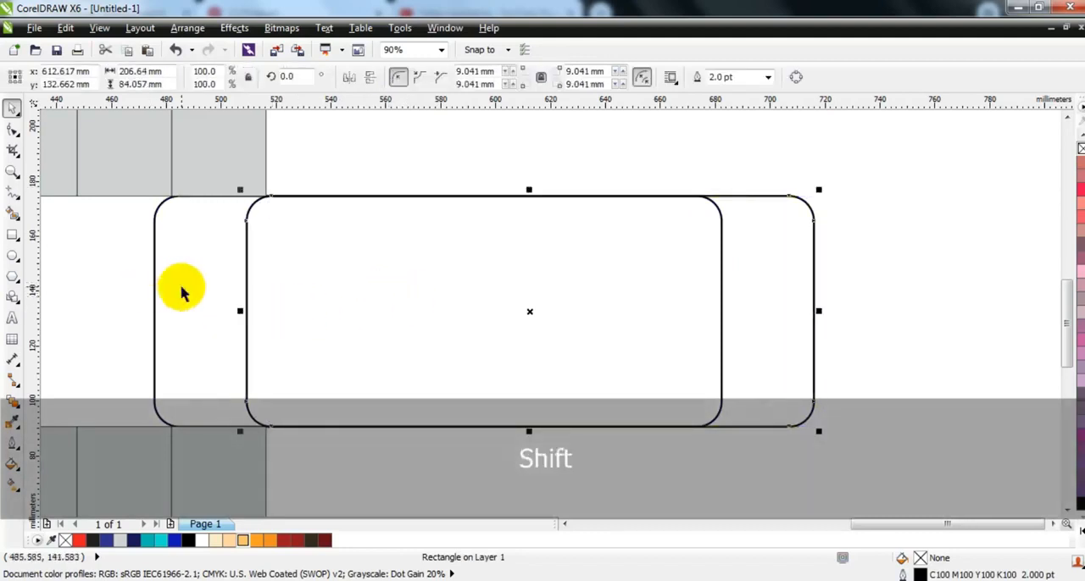
left_click(182, 292, "shift")
left_click_drag(217, 293, 385, 297)
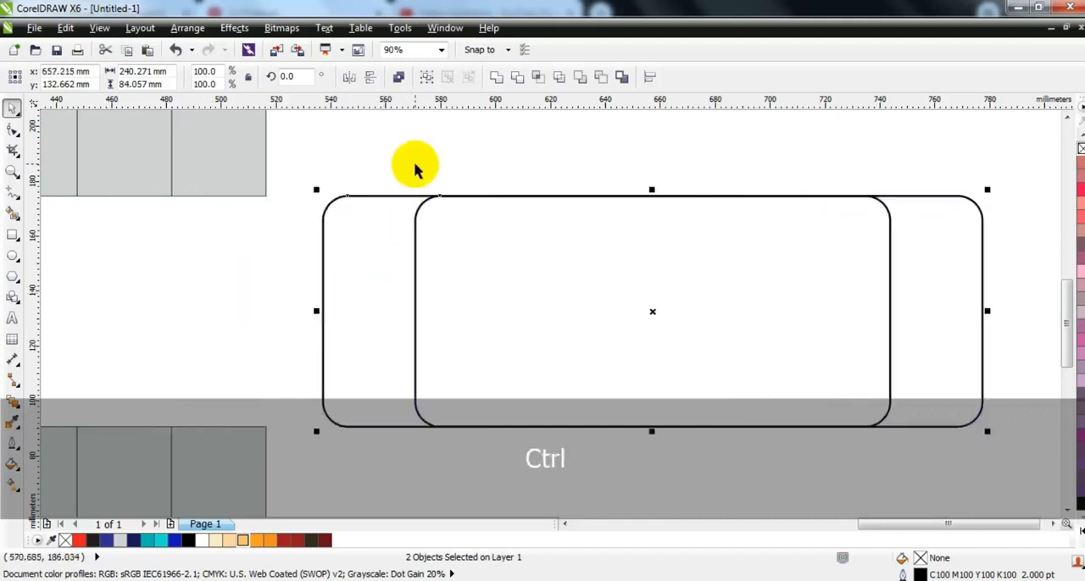
Smart Fill the left area between the two overlapping rounded rectangles with light grey.
left_click(416, 164)
left_click(12, 213)
left_click(341, 269)
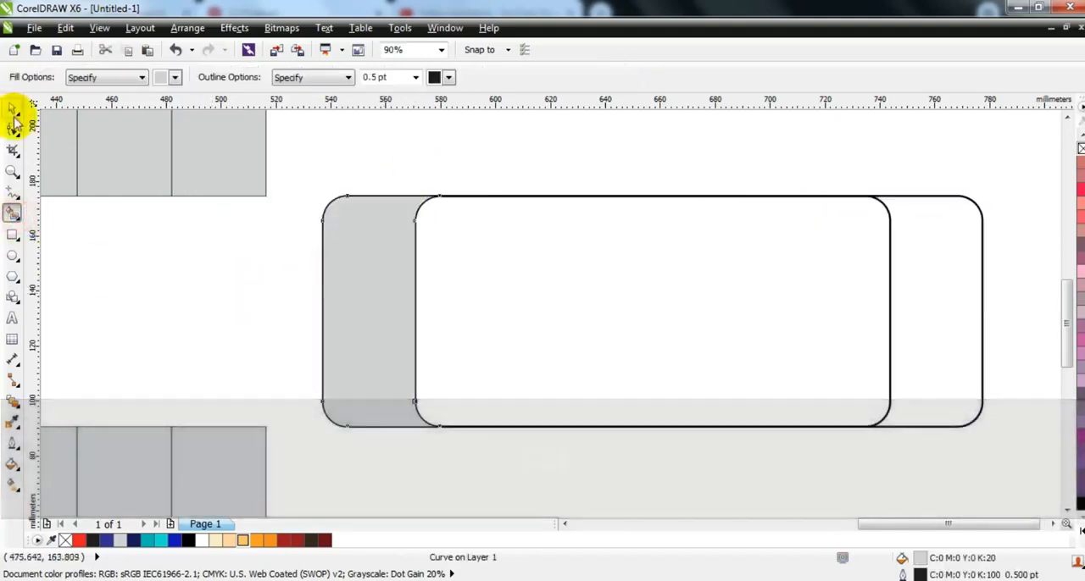
Right-align the curved grey piece with the rightmost strip, in the gap between the upper and lower sections.
left_click(12, 109)
scroll(586, 279, "down", 3)
left_click(591, 273, "shift")
key("r")
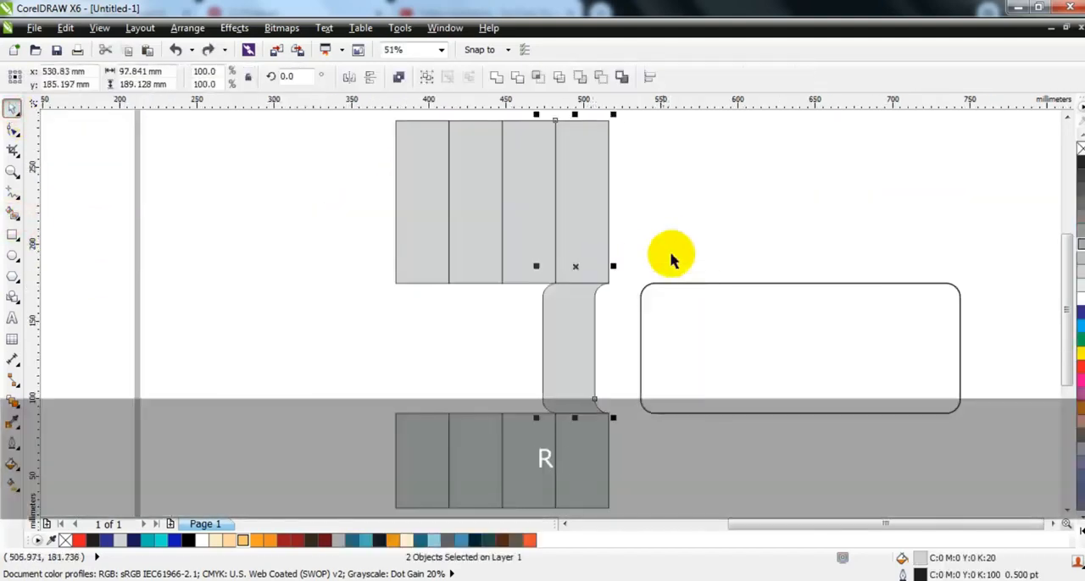
left_click(671, 252)
Copy the curved piece to the left and right-align the copy with the third strip.
left_click_drag(591, 308, 577, 305)
left_click(521, 255, "shift")
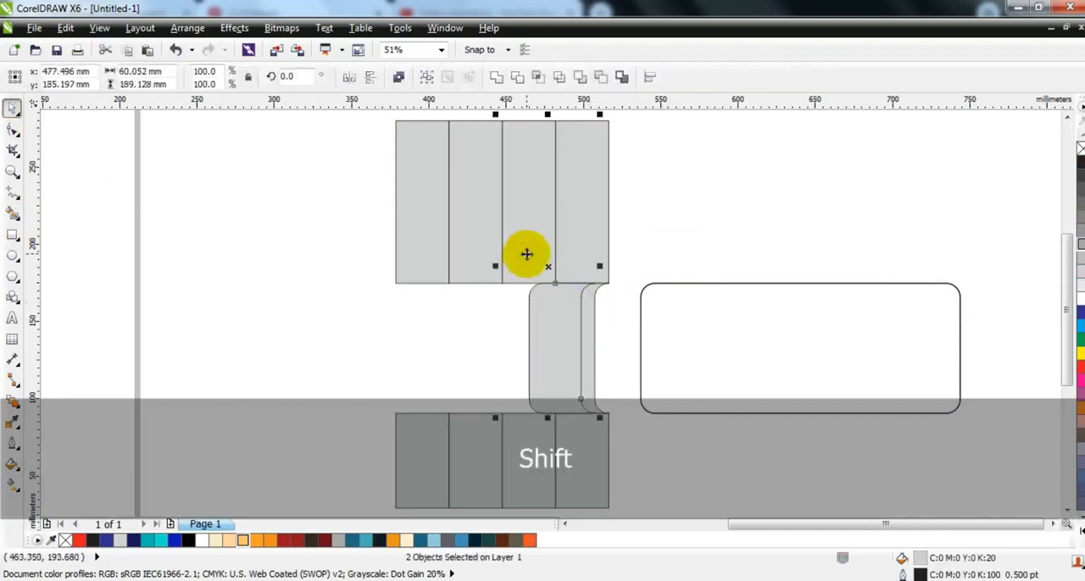
key("r")
left_click(273, 303)
Copy the curved piece again and right-align the copy with the second strip from the left.
left_click_drag(509, 358, 460, 285)
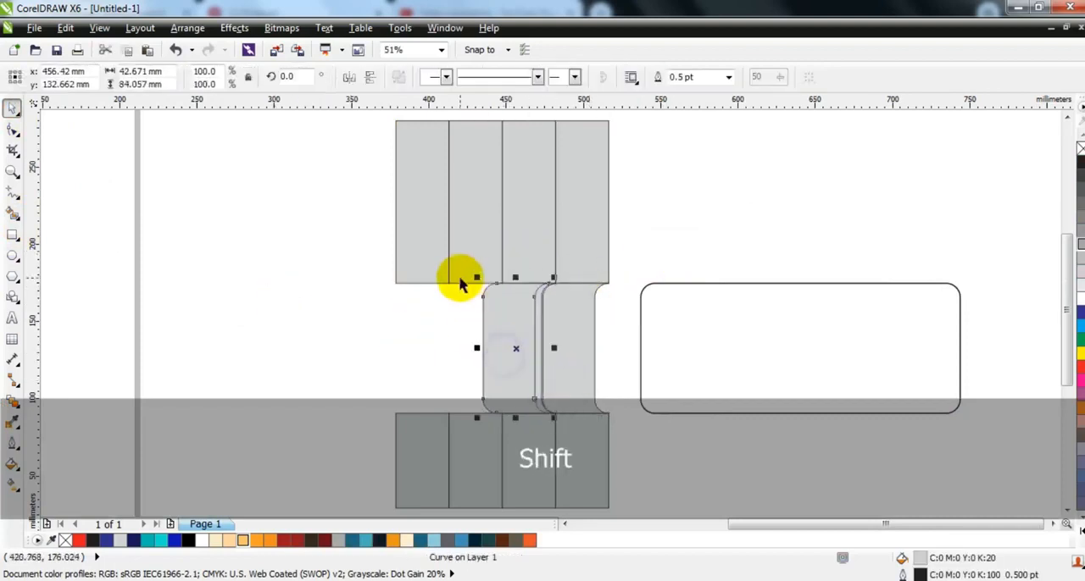
left_click(463, 272, "shift")
key("r")
left_click(314, 291)
Add a fourth curved piece and right-align it with the leftmost strip.
left_click(458, 347, "ctrl")
left_click(414, 260, "shift")
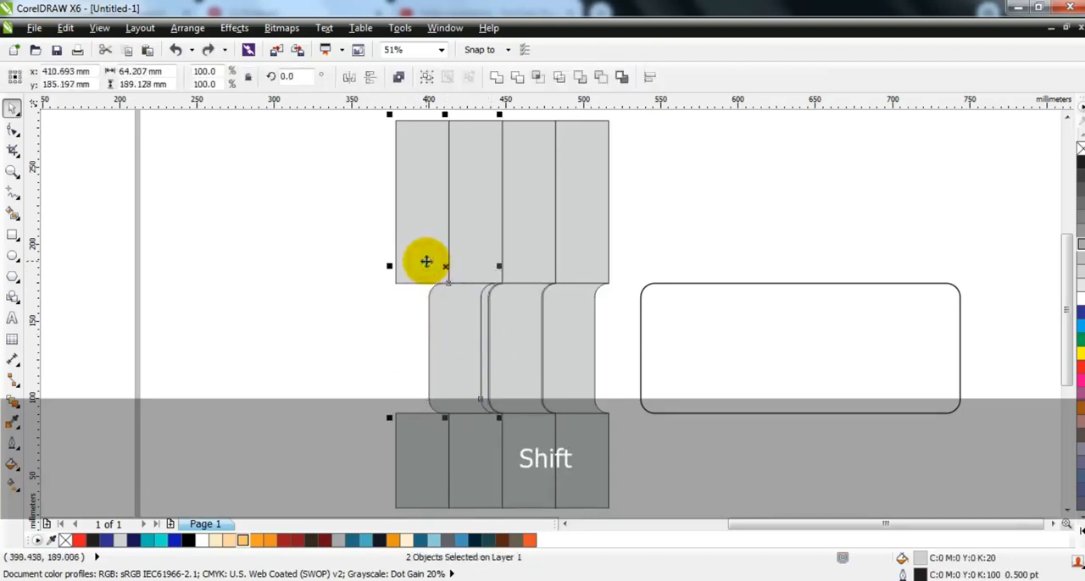
key("r")
left_click(223, 354)
Move the rounded rectangle behind the curved pieces, widening it symmetrically to about 304 mm.
left_click(804, 362)
left_click_drag(872, 358, 566, 363)
left_click_drag(657, 348, 734, 359)
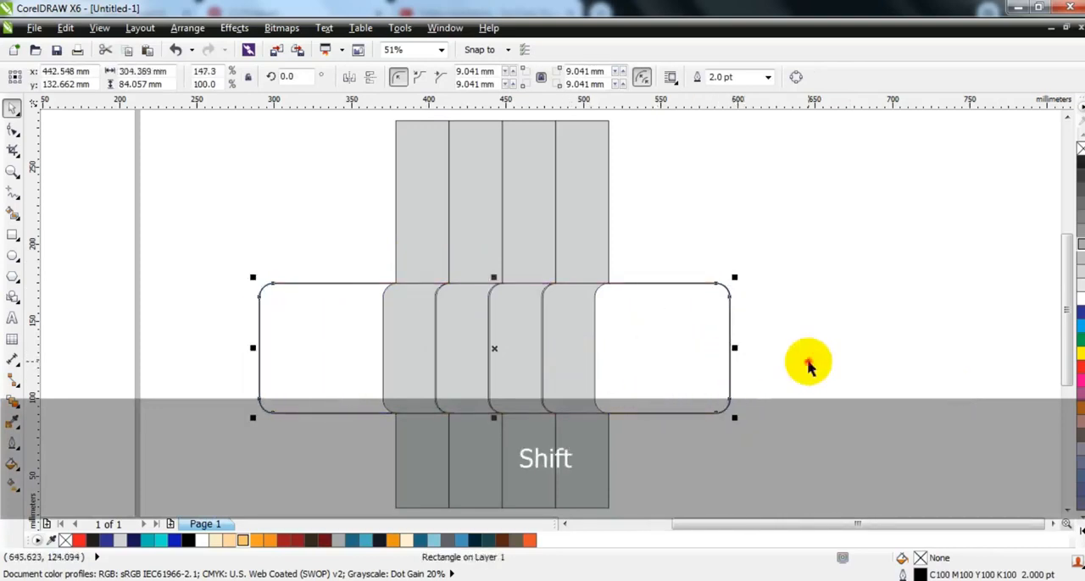
left_click(806, 361)
left_click(680, 337)
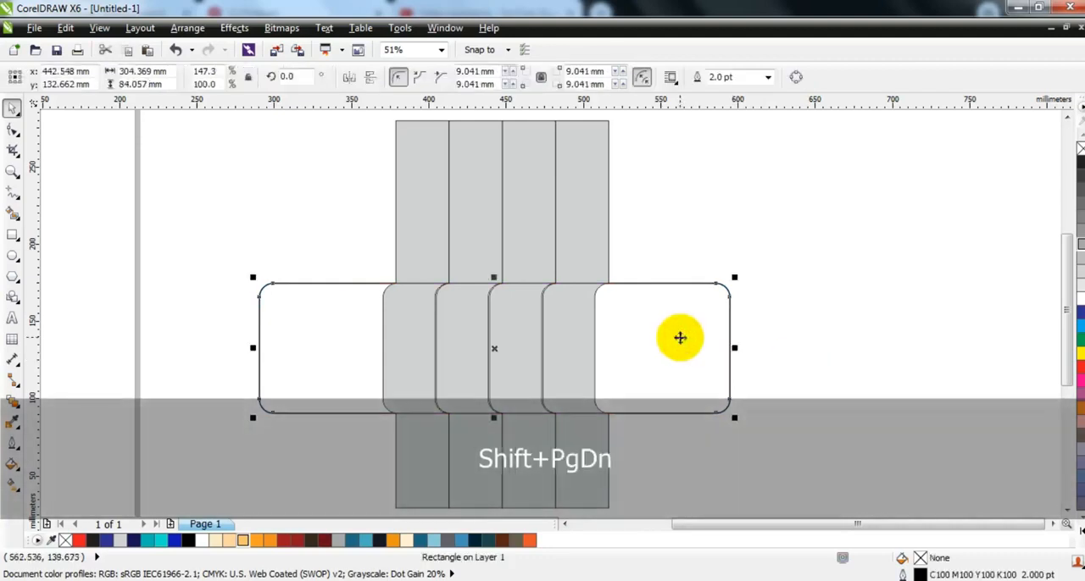
key("Escape")
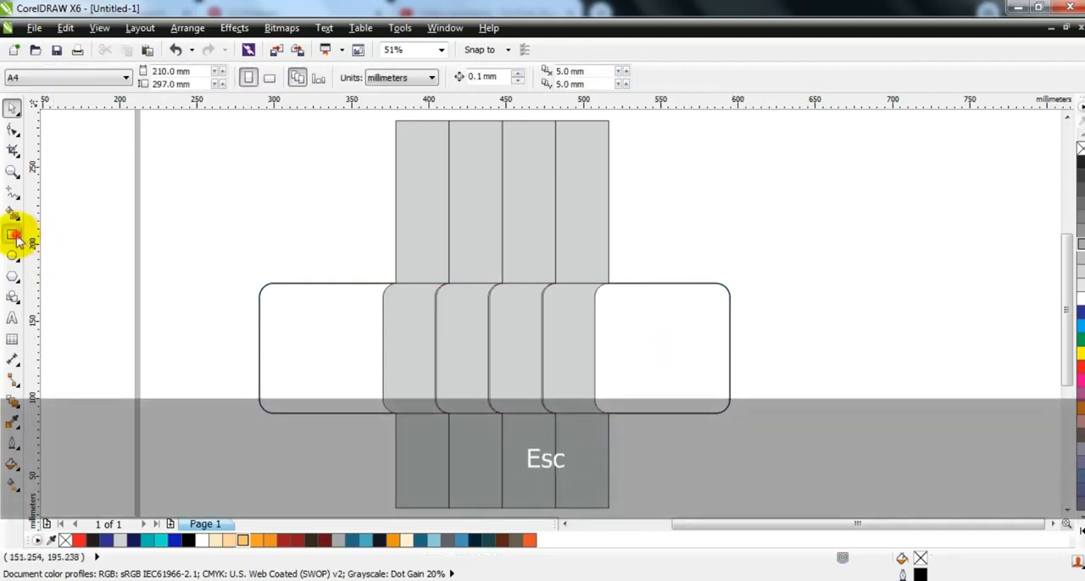
Draw a background rectangle about 293 by 243 mm behind everything, filled with blue #1C6784 and without an outline.
left_click(12, 235)
left_click_drag(267, 126, 721, 502)
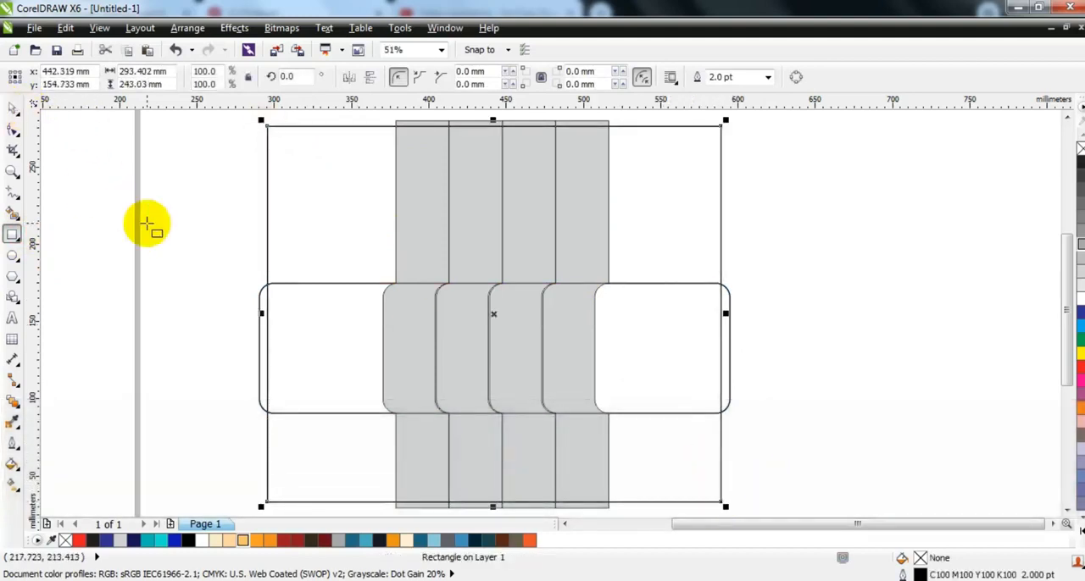
left_click(380, 542)
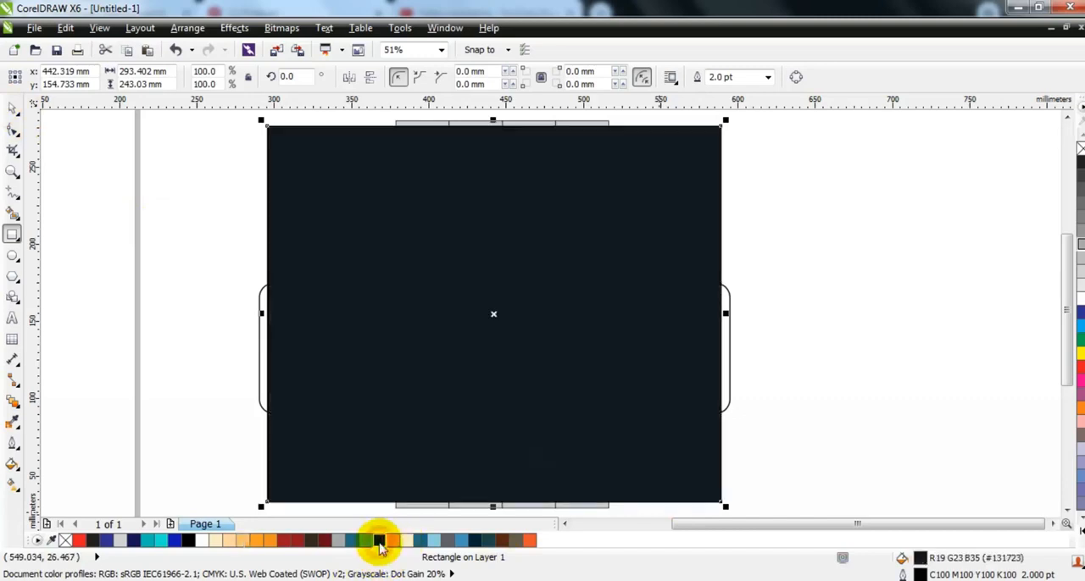
left_click(419, 540)
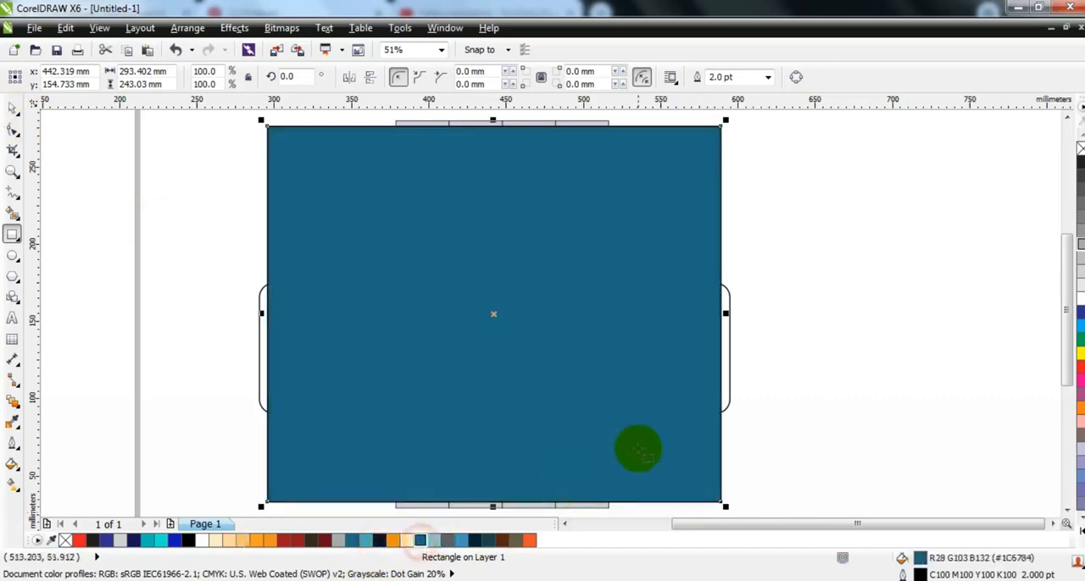
key("shift+Page_Down")
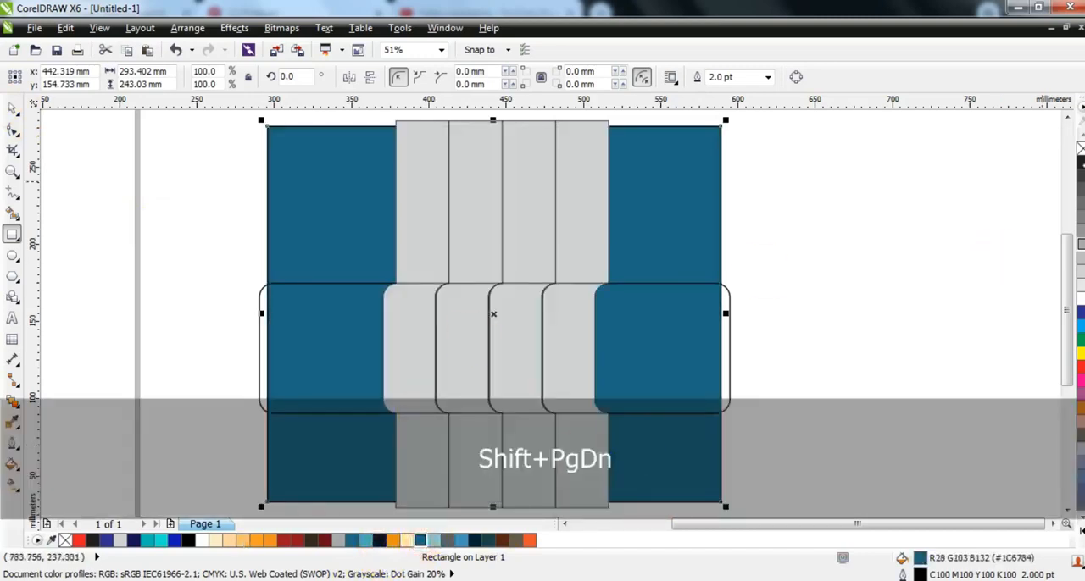
right_click(1079, 149)
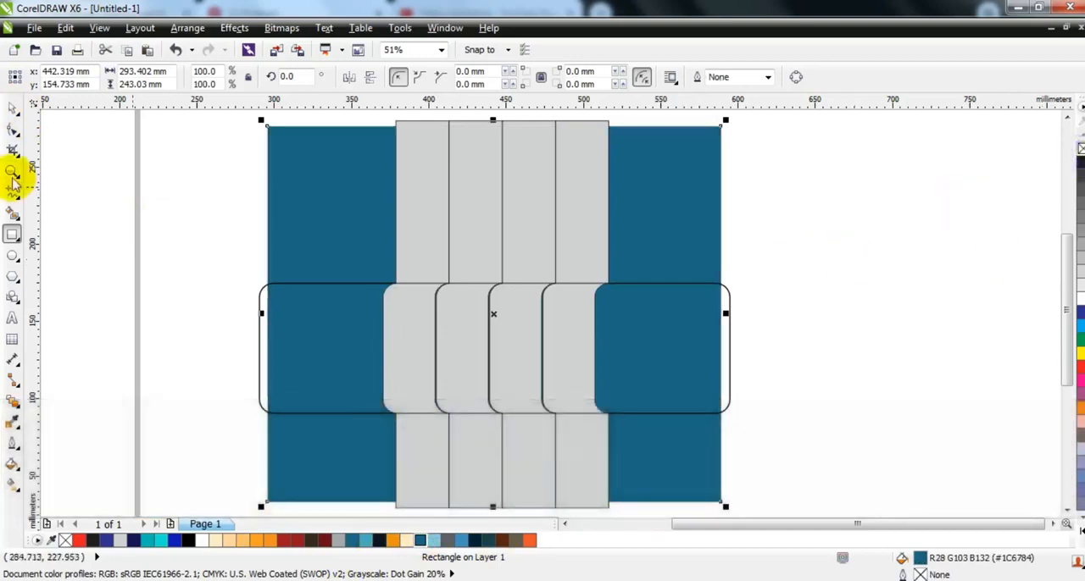
Give the background rectangle a vertical linear gradient from blue #1C6784 at the bottom to near-black navy at the top edge.
left_click(12, 108)
left_click(141, 308)
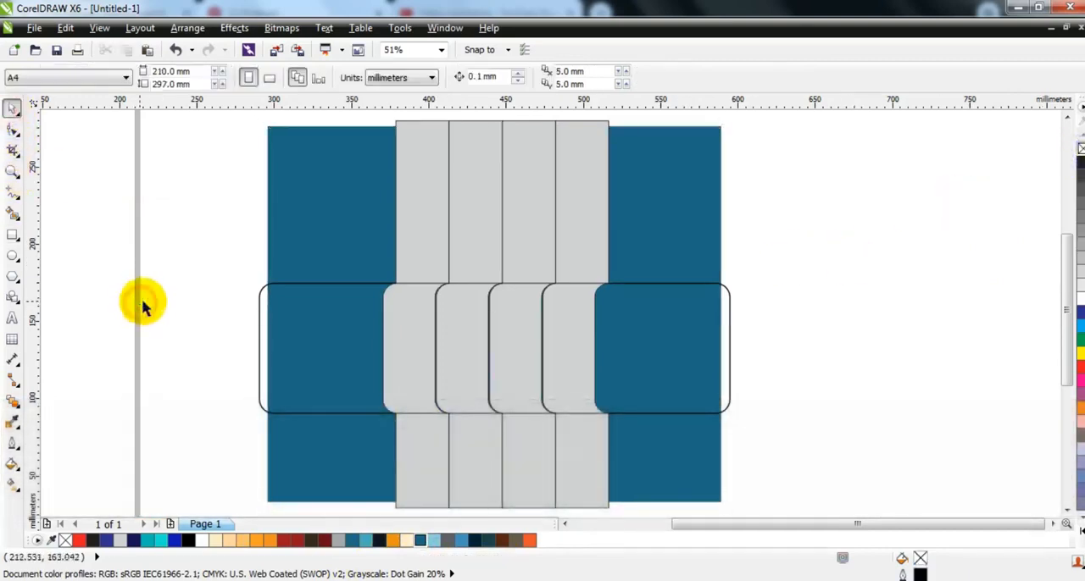
left_click(324, 212)
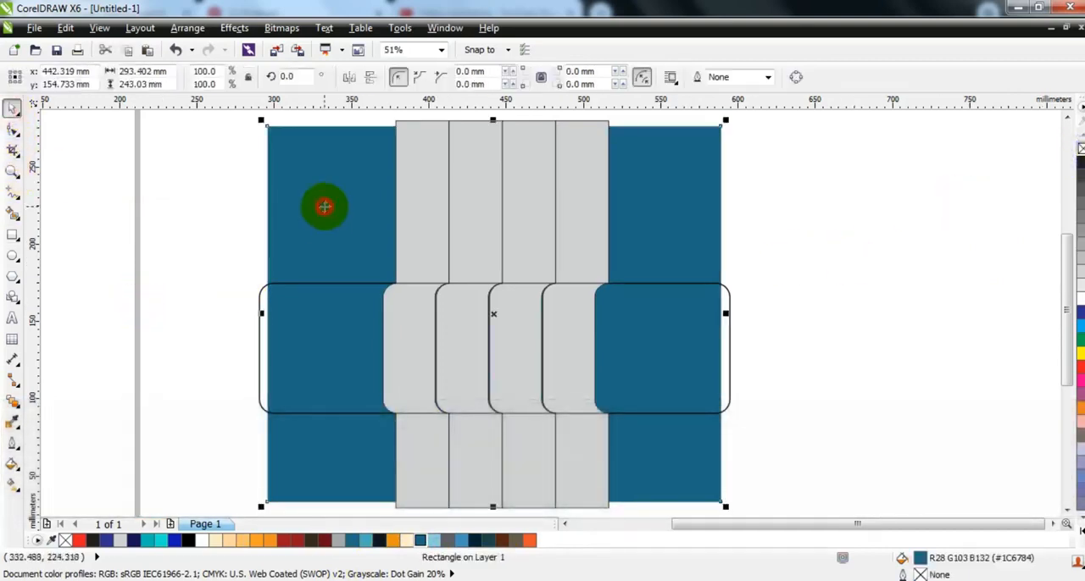
left_click(12, 485)
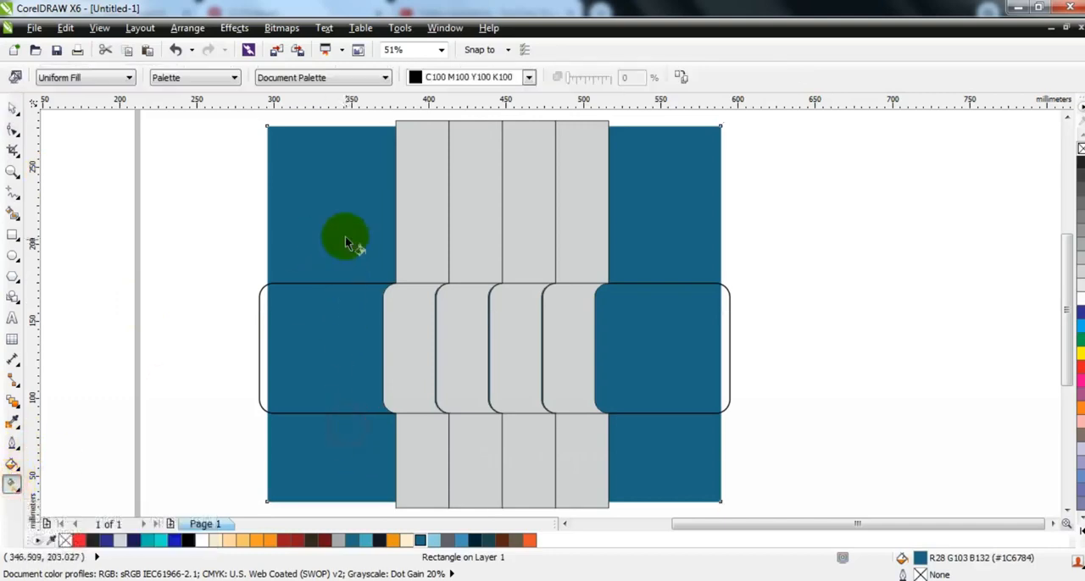
left_click_drag(356, 227, 343, 450)
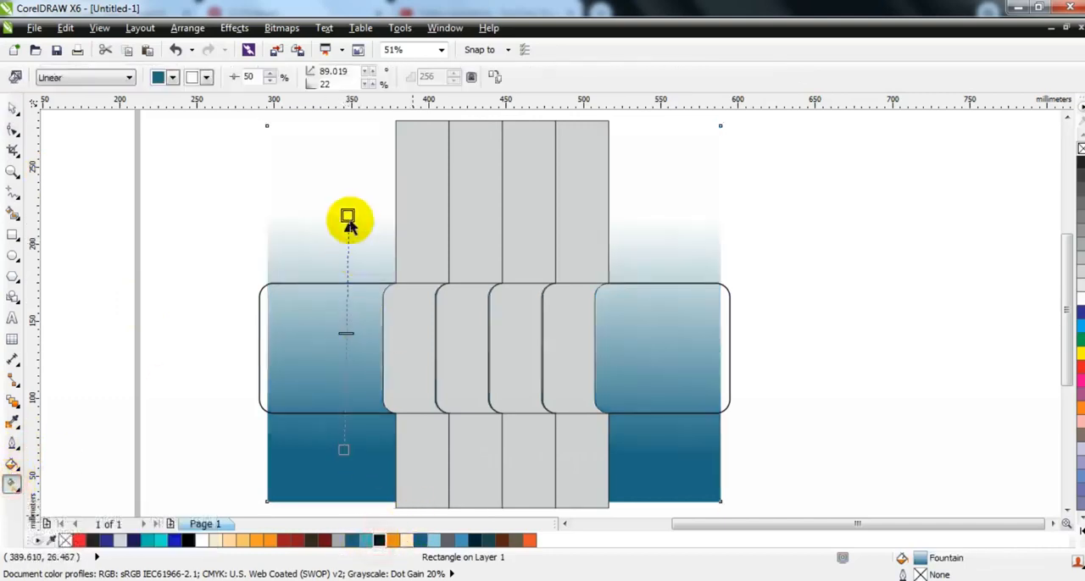
left_click_drag(351, 215, 358, 125)
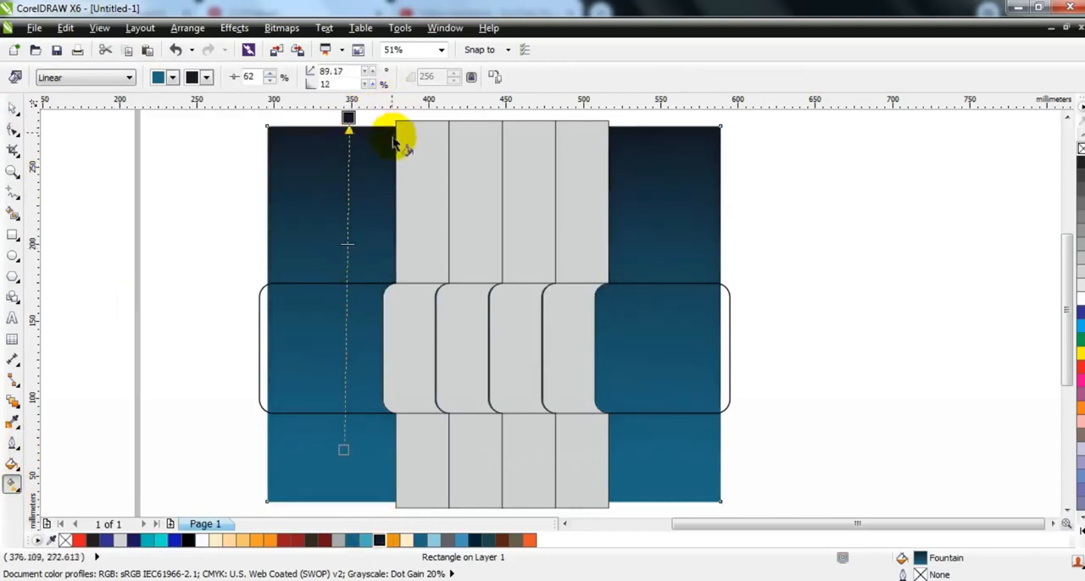
left_click(13, 110)
left_click(126, 225)
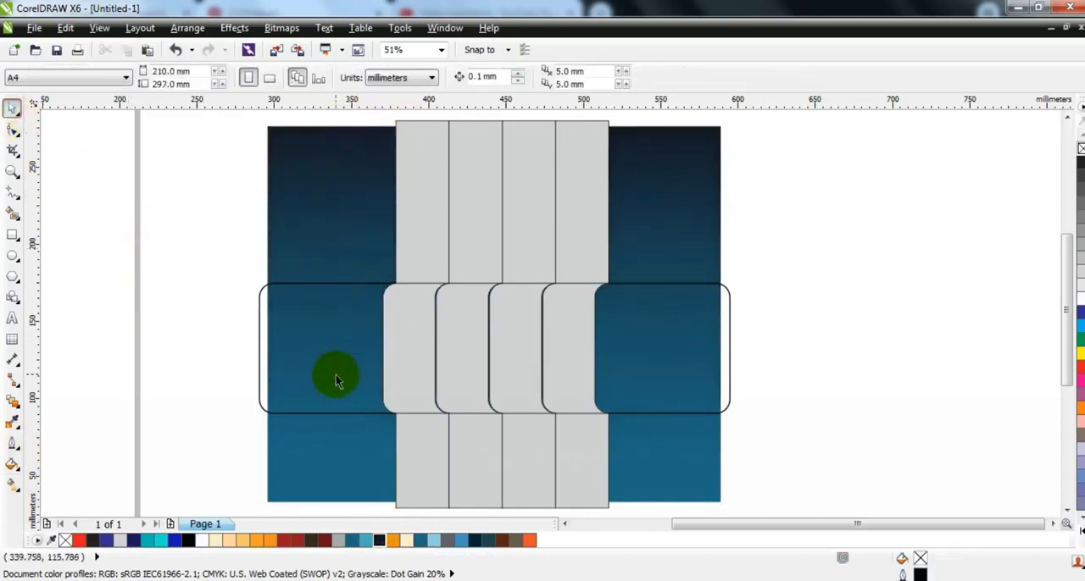
Fill the upper and lower segments of the rightmost strip with light blue #49AEC0.
left_click(571, 241)
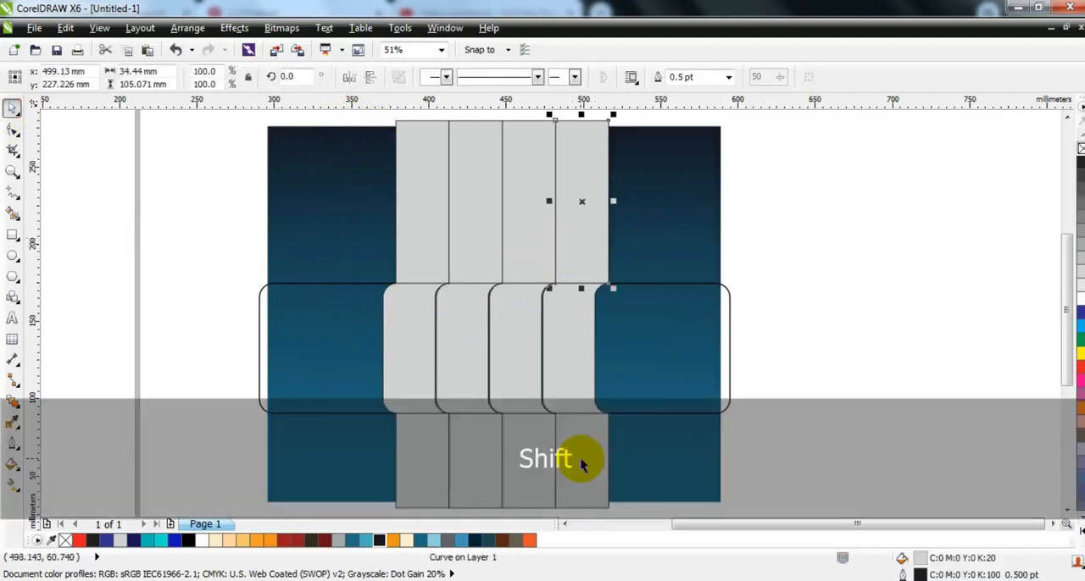
left_click(581, 458, "shift")
left_click(418, 540)
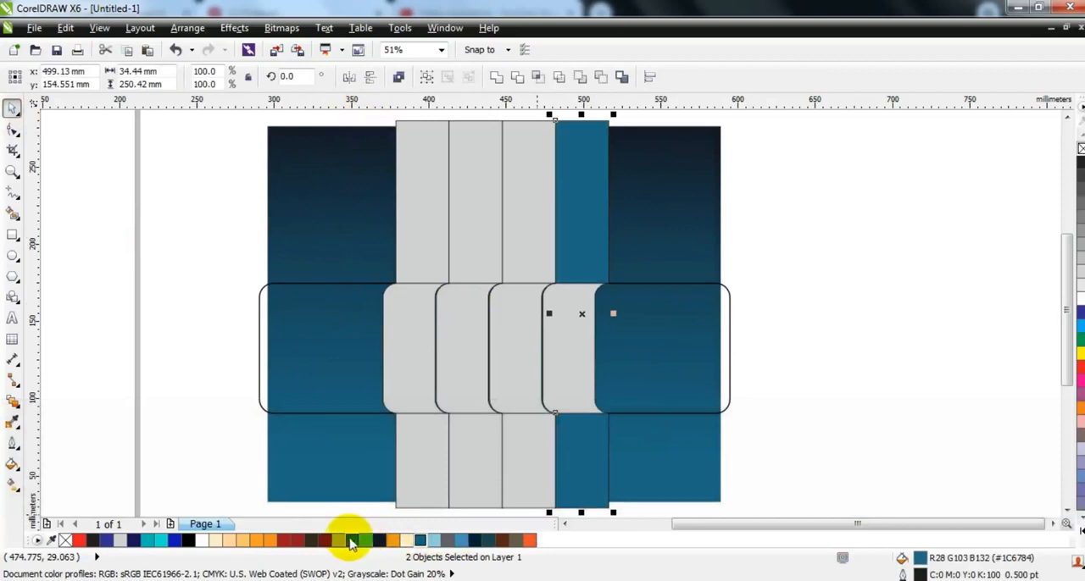
left_click(369, 542)
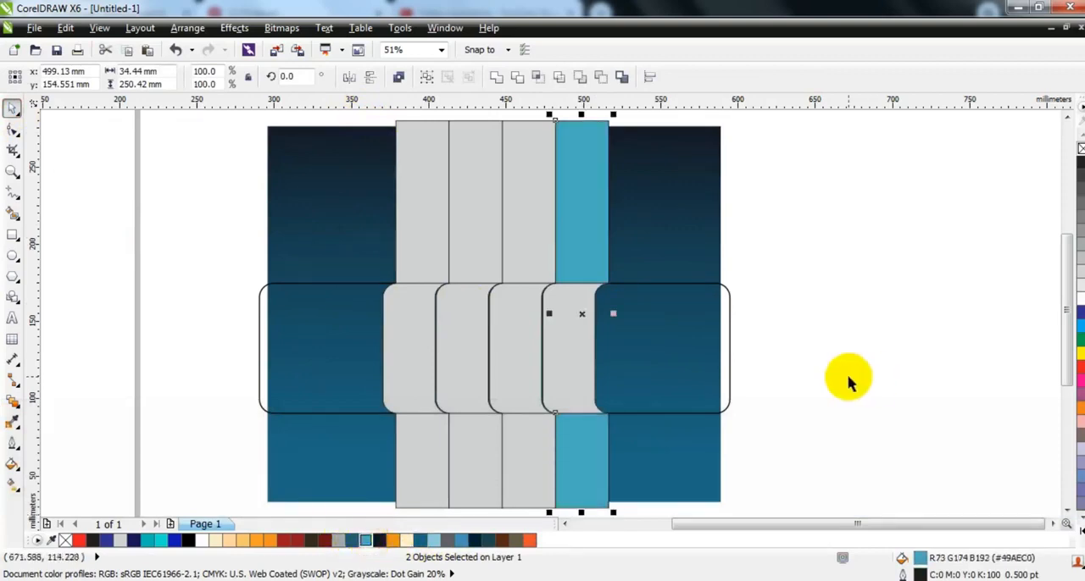
left_click(847, 376)
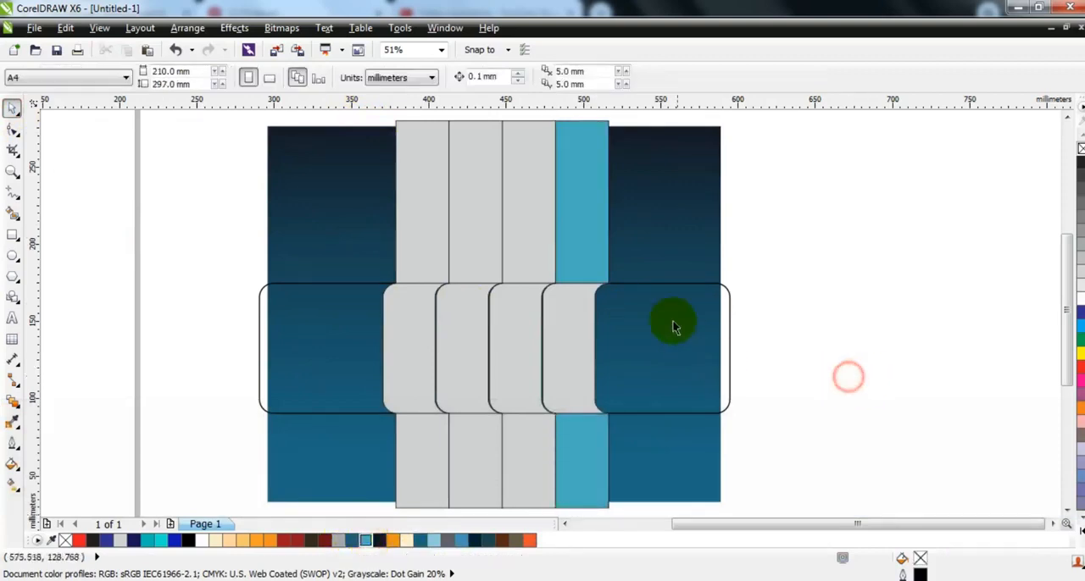
Fill the upper and lower segments of the third strip from the left with black.
left_click(520, 243)
left_click(539, 468, "shift")
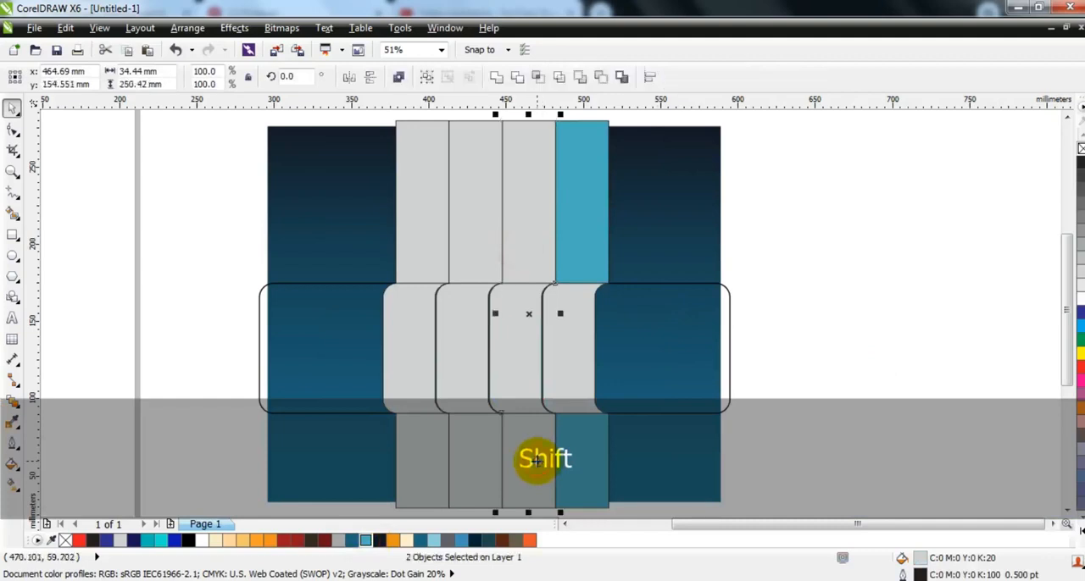
left_click(189, 542)
left_click(813, 378)
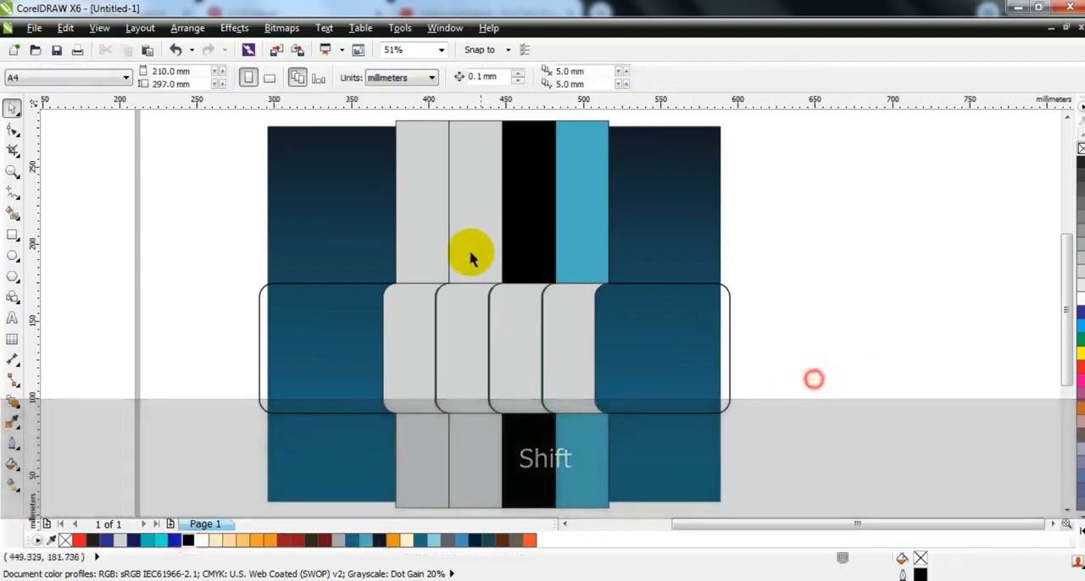
Fill the upper and lower segments of the second strip from the left with orange #EB532C.
left_click(467, 251)
left_click(466, 441, "shift")
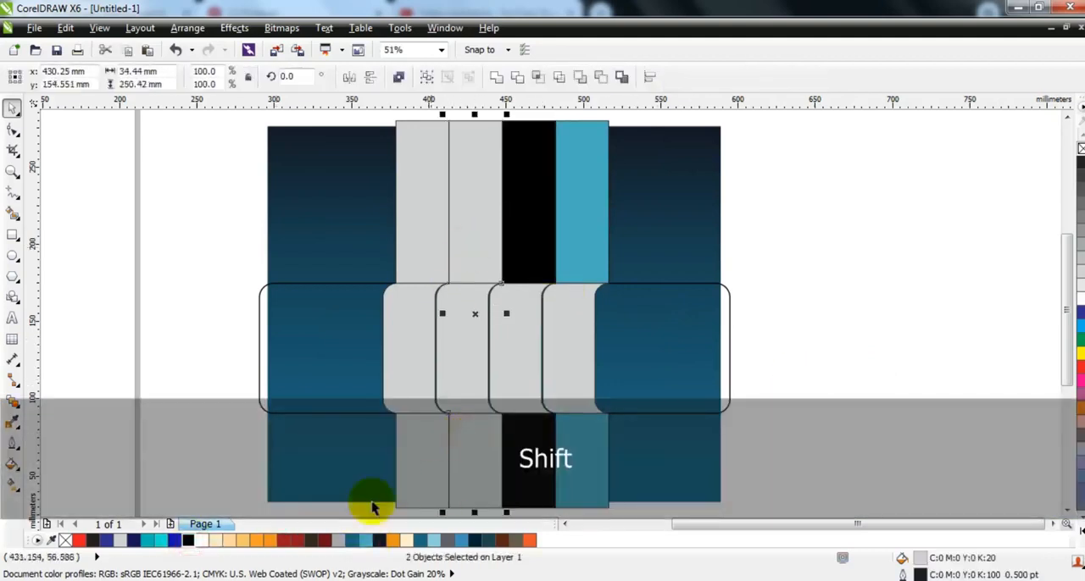
left_click(531, 540)
left_click(881, 364)
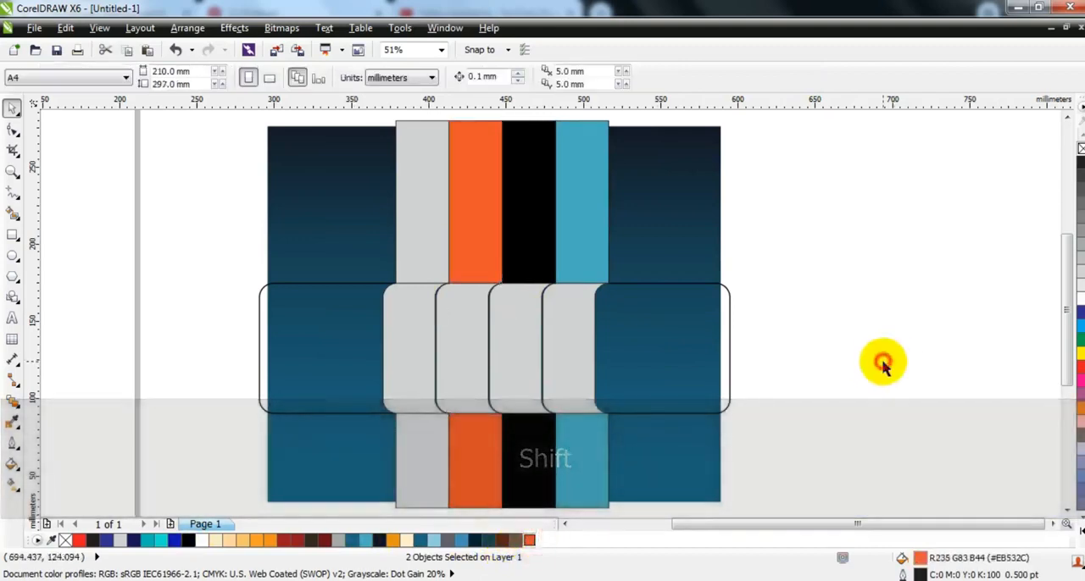
Fill the upper and lower segments of the leftmost strip with light orange #F6C26C.
left_click(423, 218)
left_click(430, 447, "shift")
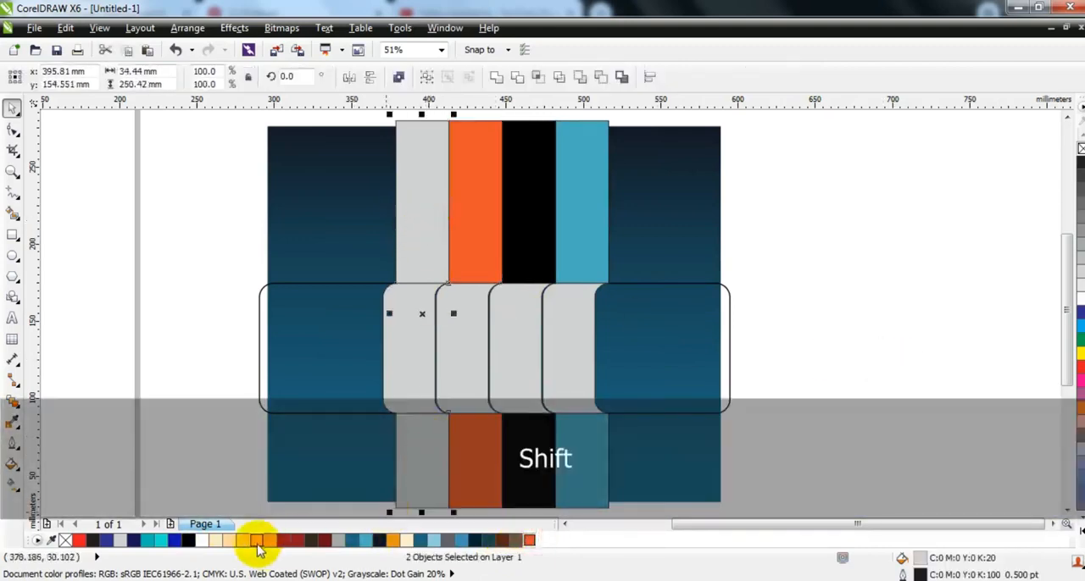
left_click(243, 541)
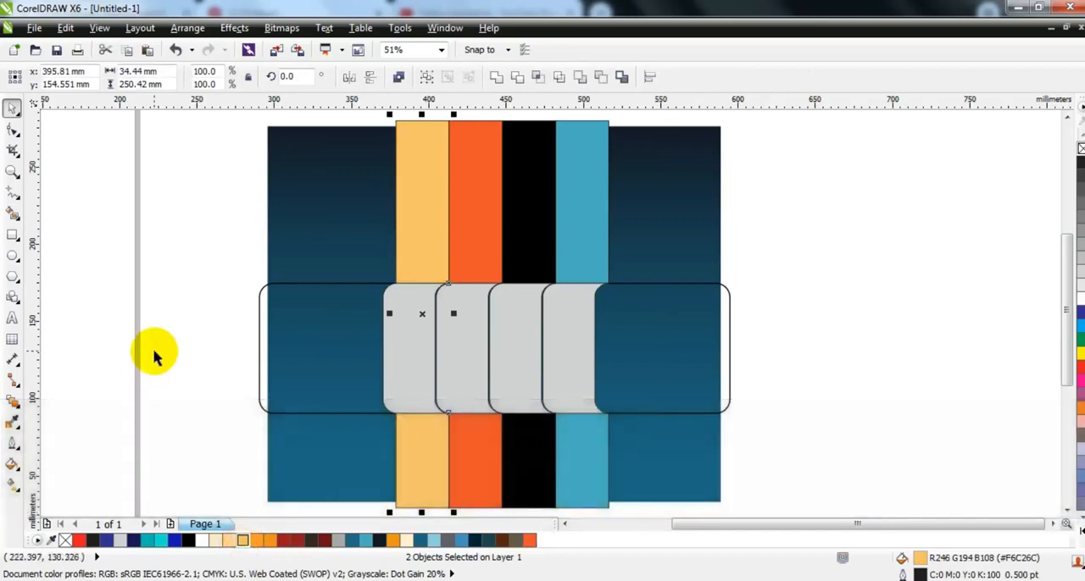
left_click(154, 355)
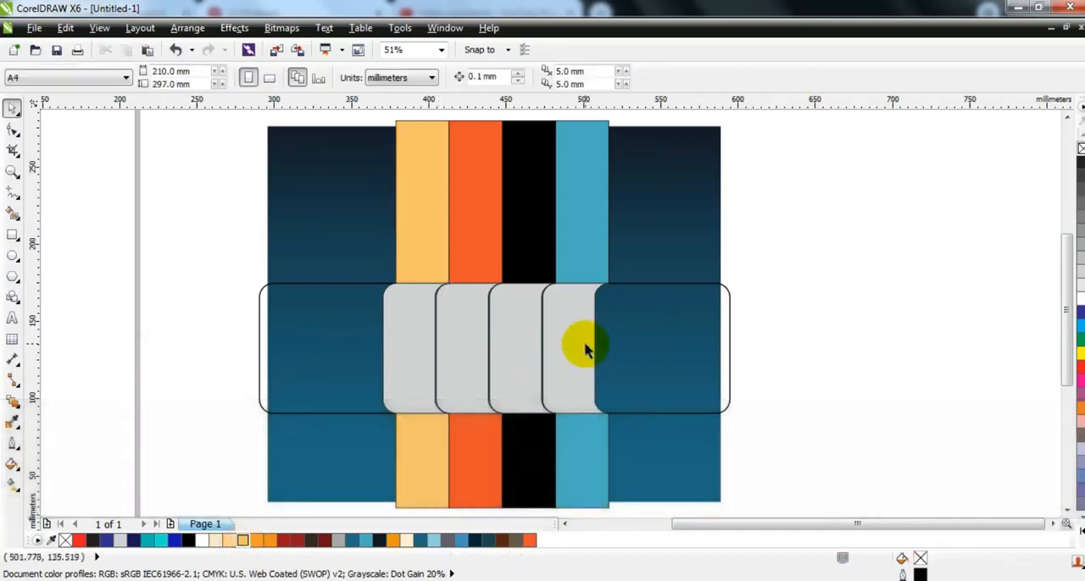
Apply a vertical linear gradient to the rightmost curved piece, with dark blue ends and middle and a brighter blue stop near the top.
left_click(585, 348)
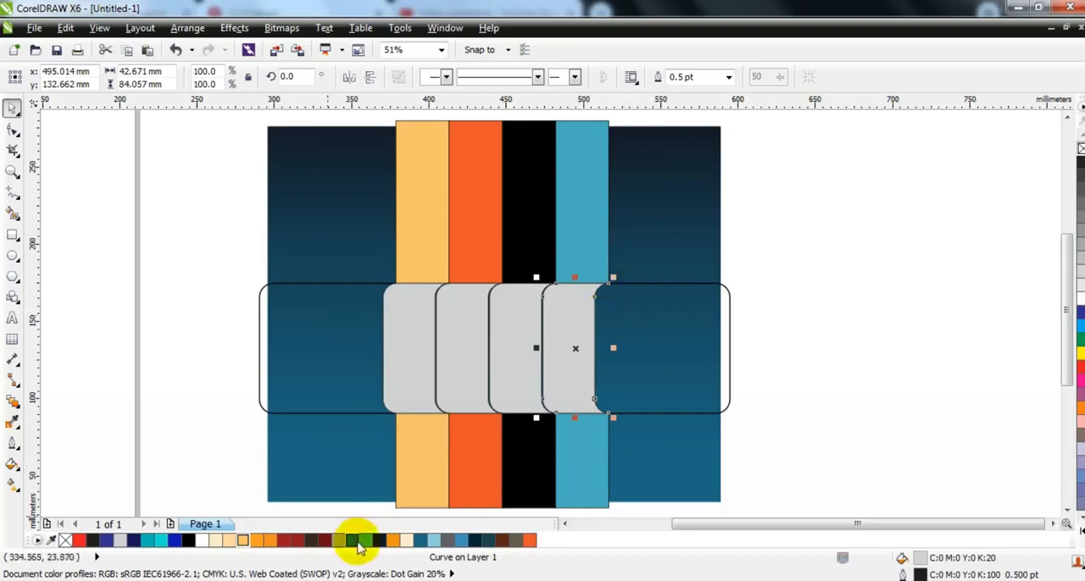
left_click(361, 542)
left_click(12, 169)
left_click_drag(184, 218, 816, 472)
key("g")
left_click_drag(667, 164, 666, 450)
left_click_drag(352, 541, 667, 331)
left_click_drag(460, 539, 610, 485)
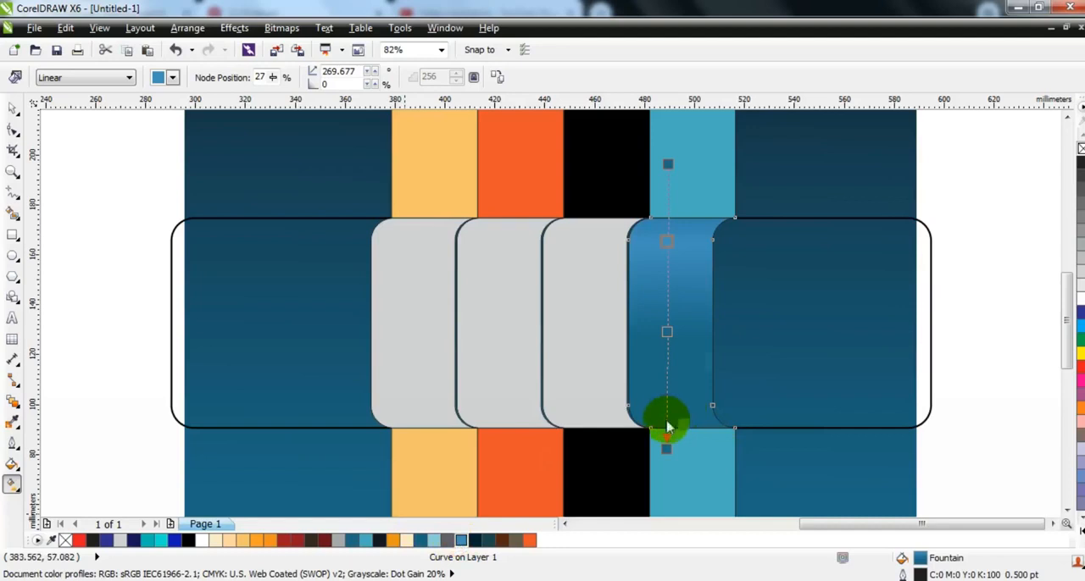
Undo the last gradient stop changes and add light blue highlight stops near the top and bottom of the rightmost curved piece.
left_click_drag(667, 425, 667, 423)
key("ctrl+z")
key("ctrl+z")
left_click_drag(365, 540, 668, 283)
left_click_drag(666, 333, 669, 360)
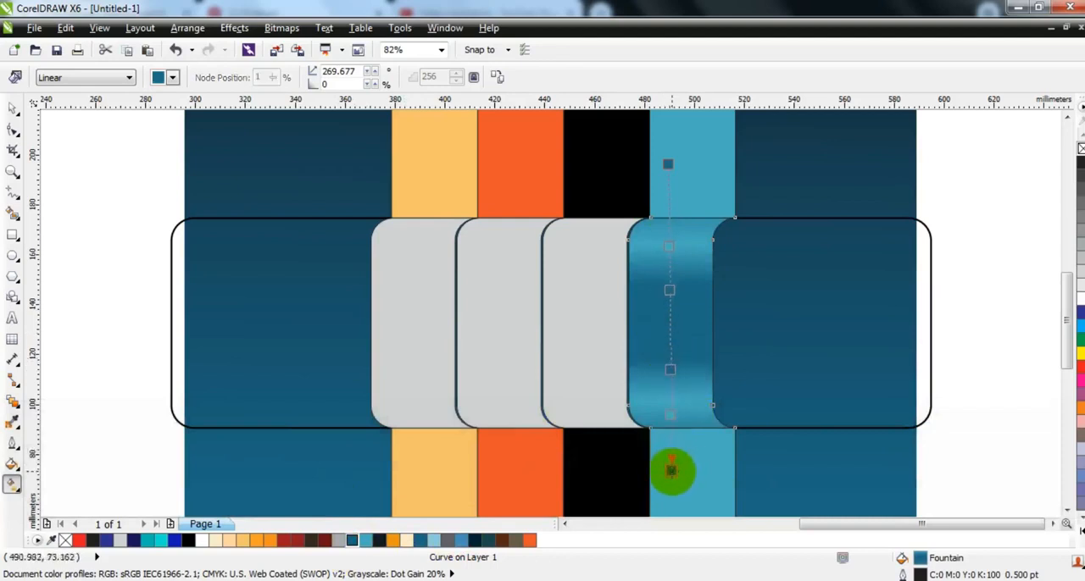
Fine-tune the gradient stops on the rightmost curved piece, pulling the dark ends and upper highlight closer to the piece's edges.
left_click_drag(670, 471, 674, 467)
left_click_drag(669, 164, 674, 174)
left_click_drag(675, 252, 675, 240)
left_click_drag(674, 177, 676, 208)
left_click_drag(676, 263, 676, 243)
left_click_drag(676, 466, 677, 450)
left_click(677, 407)
left_click_drag(677, 308, 674, 274)
left_click_drag(675, 242, 674, 234)
left_click_drag(676, 208, 676, 202)
left_click(675, 231)
left_click(677, 407)
left_click(12, 109)
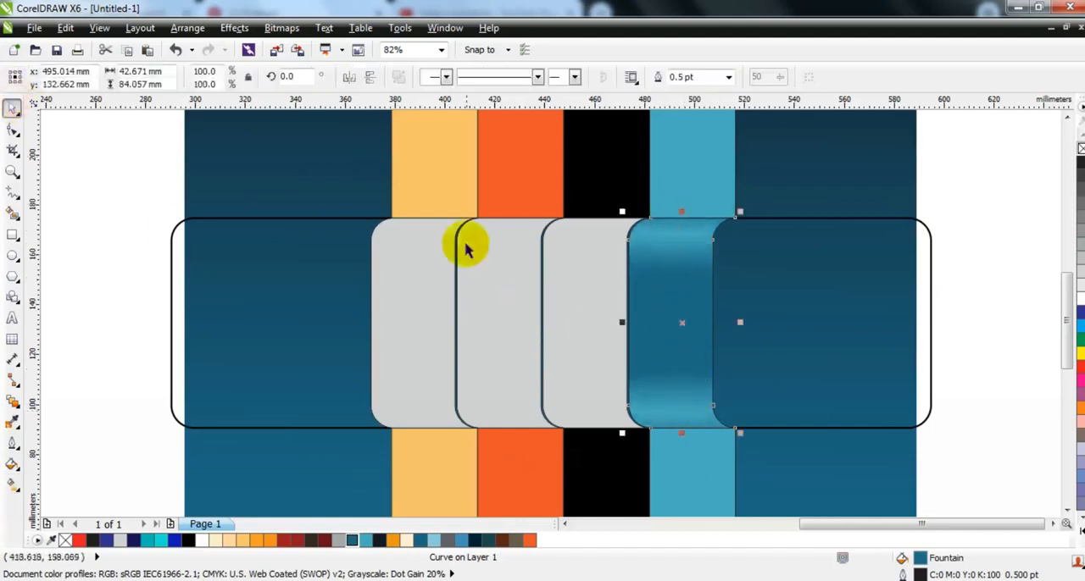
Select the three grey curved pieces and copy the gradient fill from the rightmost curved piece onto them.
scroll(593, 255, "down", 3)
key("Escape")
left_click_drag(721, 400, 315, 114)
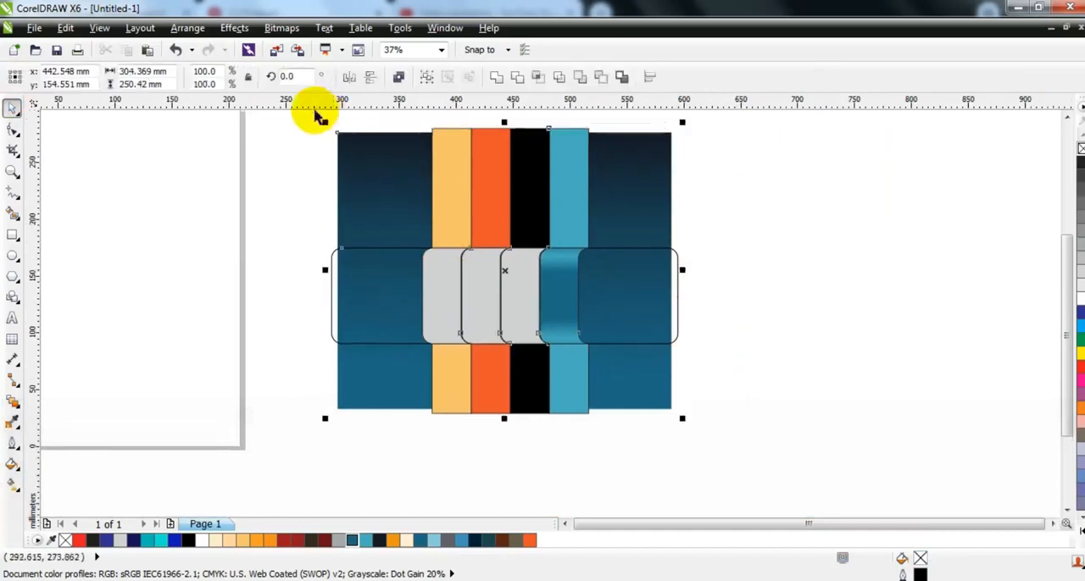
key("shift+F2")
key("Escape")
left_click(582, 343)
left_click(505, 347, "shift")
left_click(467, 339, "shift")
left_click(65, 27)
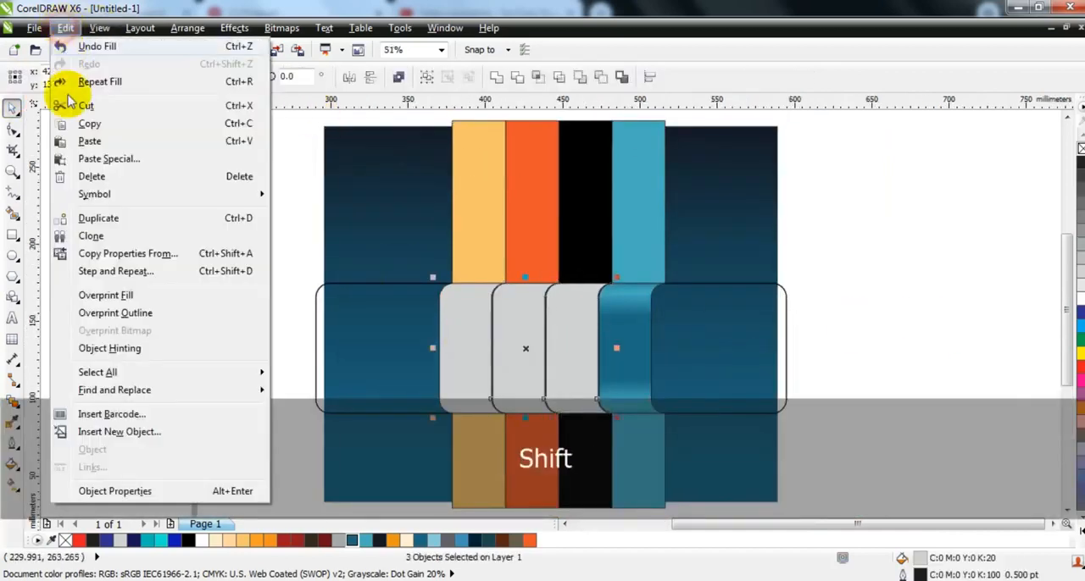
left_click(106, 181)
left_click(416, 284)
left_click(559, 323)
left_click(627, 365)
left_click(613, 316)
key("g")
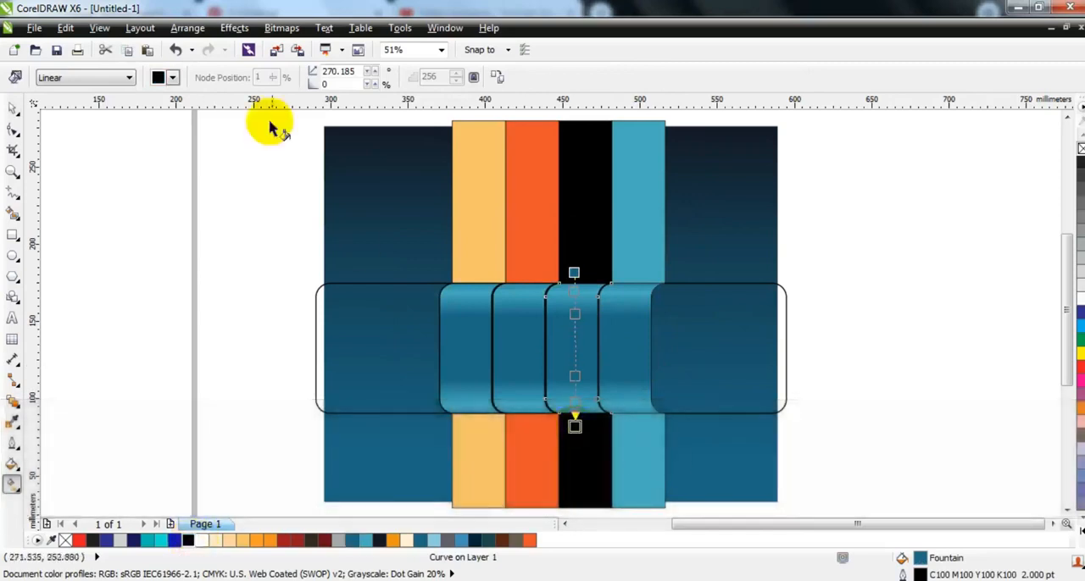
left_click(12, 107)
left_click(12, 484)
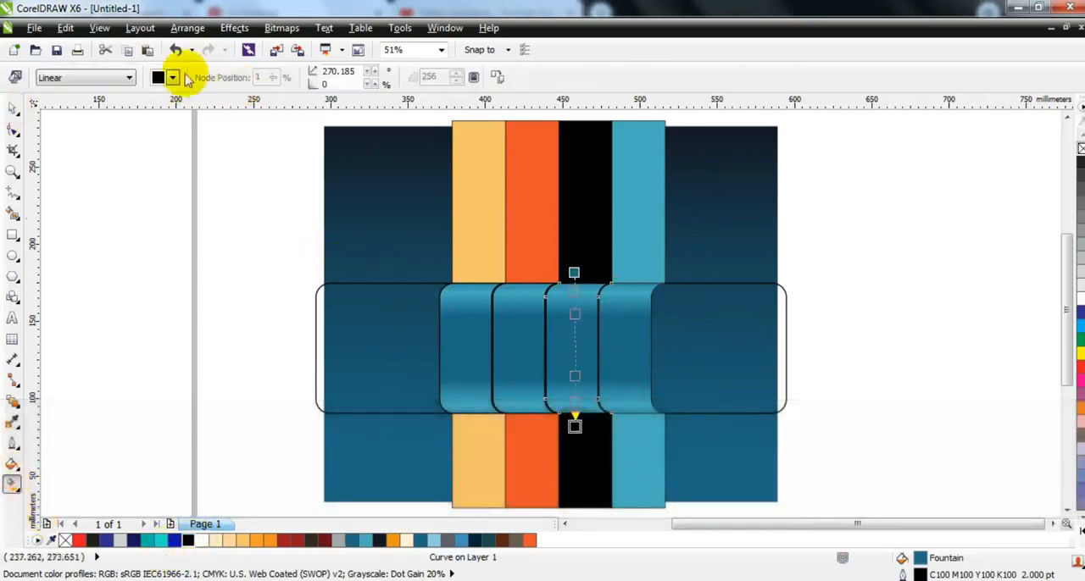
left_click(12, 109)
key("ctrl+z")
left_click(154, 246)
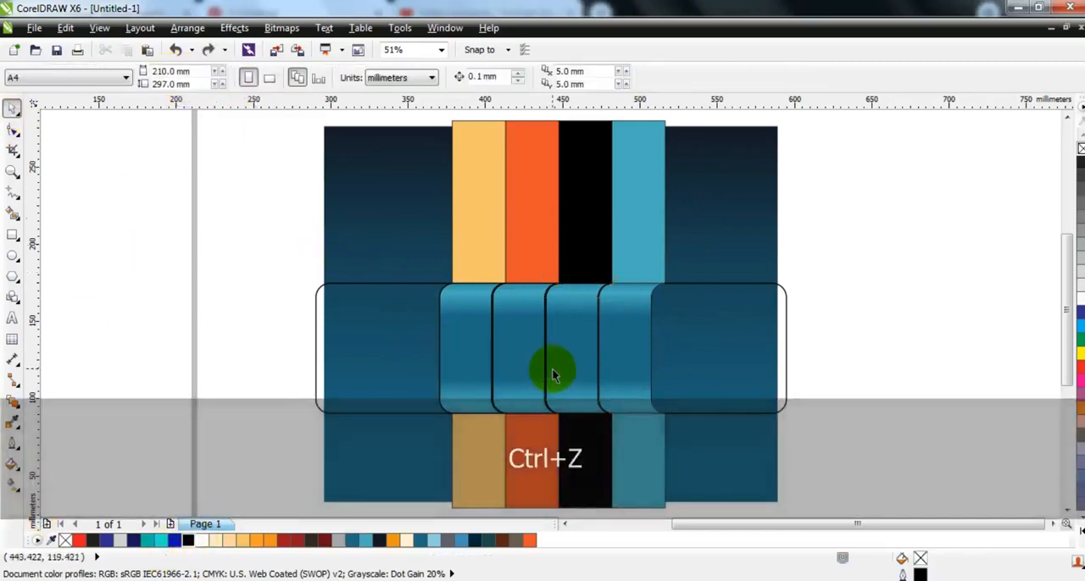
Recolour the gradient of the third curved piece from the left with black base stops and dark grey highlights.
left_click(552, 369)
left_click(13, 484)
left_click_drag(188, 540, 621, 282)
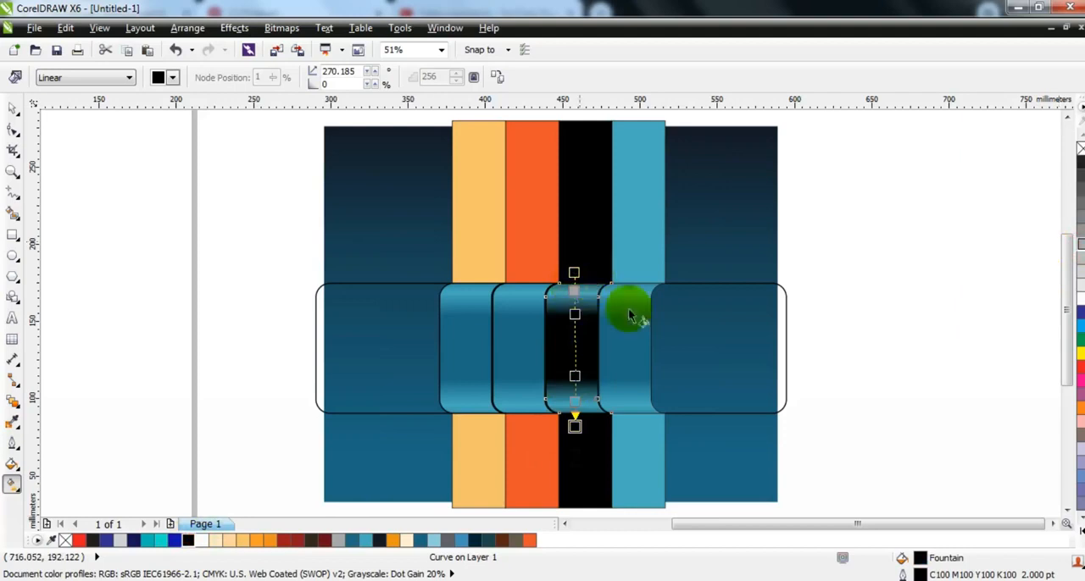
left_click_drag(1079, 189, 575, 292)
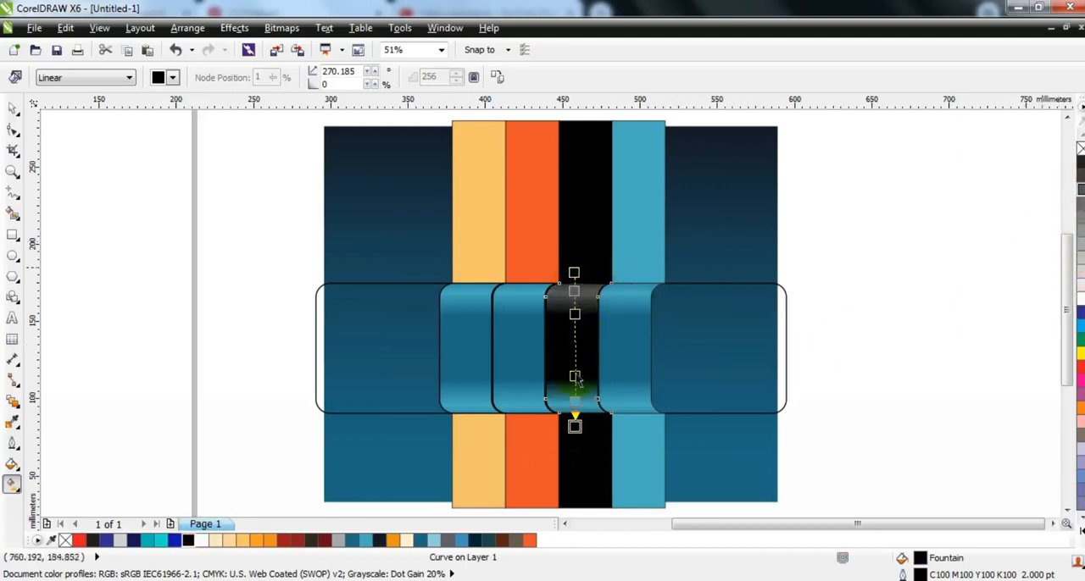
left_click(12, 110)
left_click(133, 310)
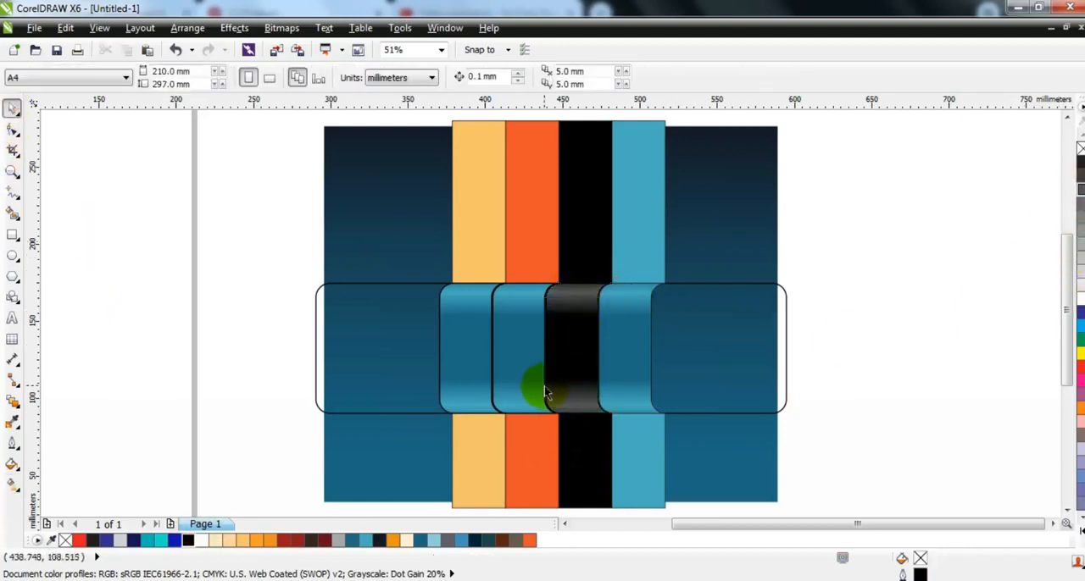
Recolour the gradient of the second curved piece from the left with red-orange middle stops and lighter orange highlights and ends.
left_click(511, 375)
key("g")
left_click_drag(286, 540, 522, 422)
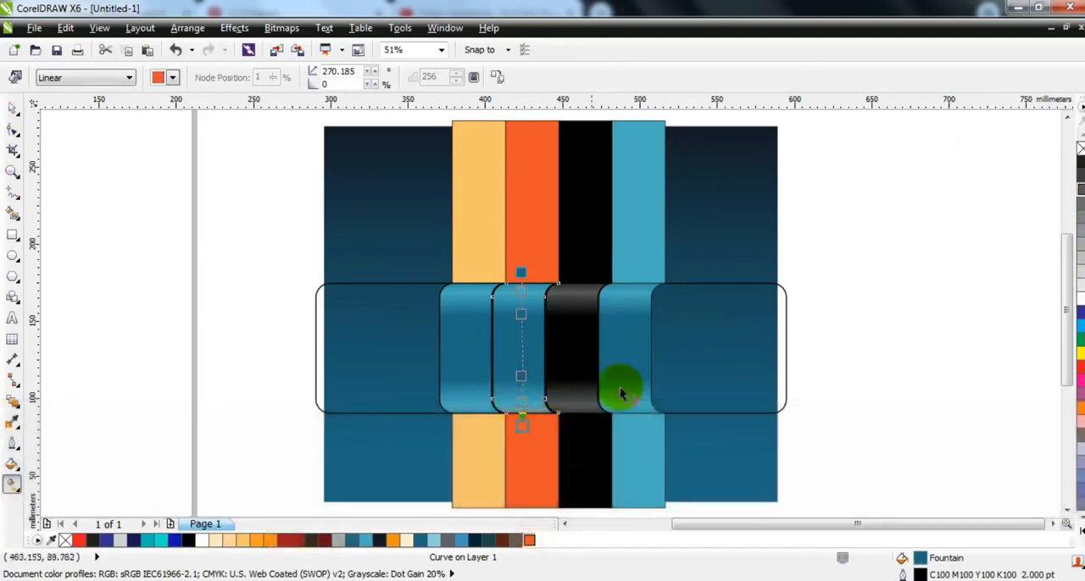
left_click_drag(528, 543, 514, 310)
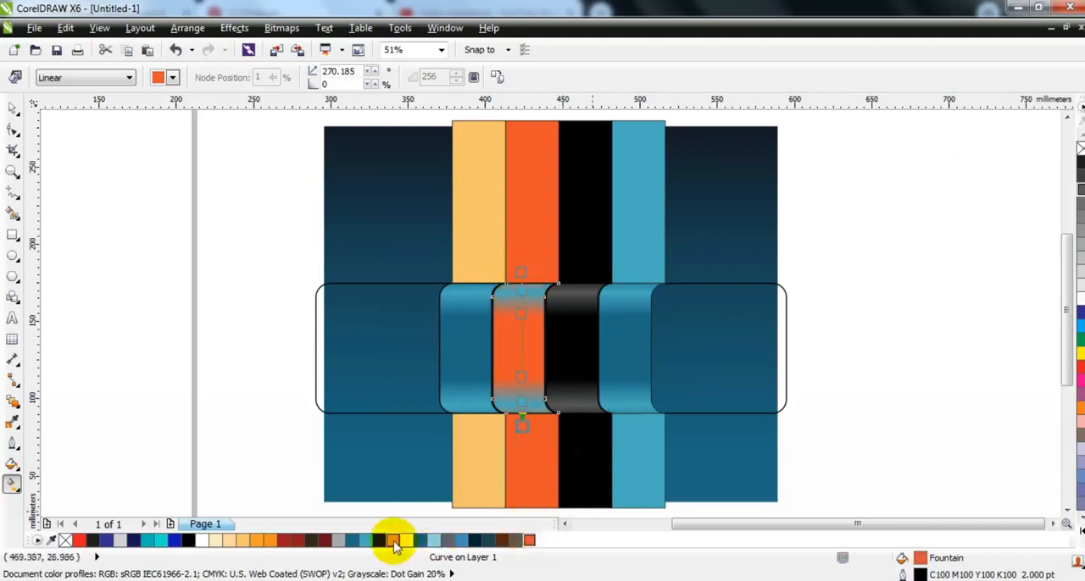
double_click(395, 546)
left_click(625, 475)
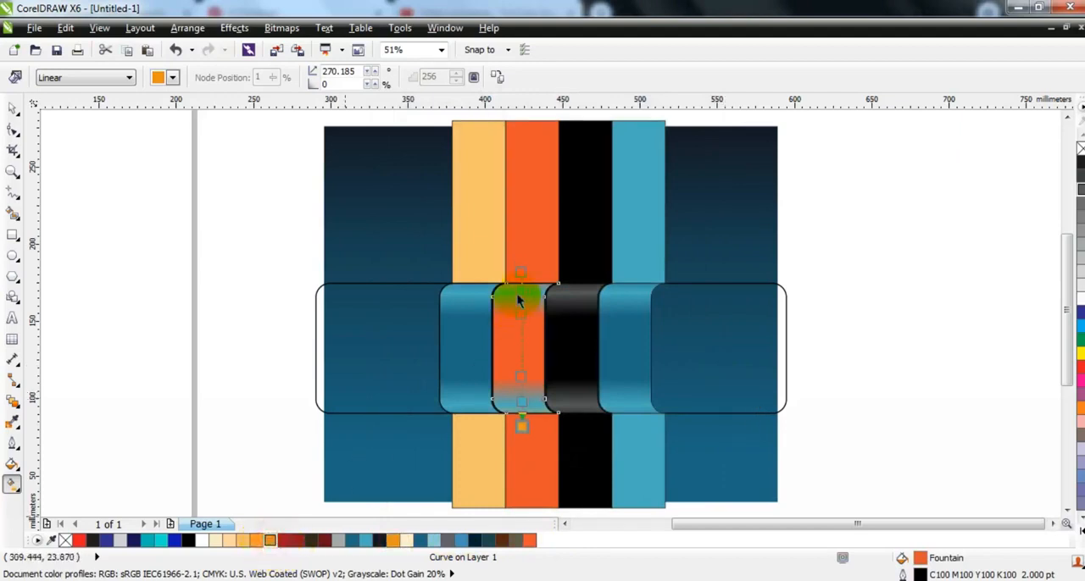
left_click_drag(523, 406, 522, 403)
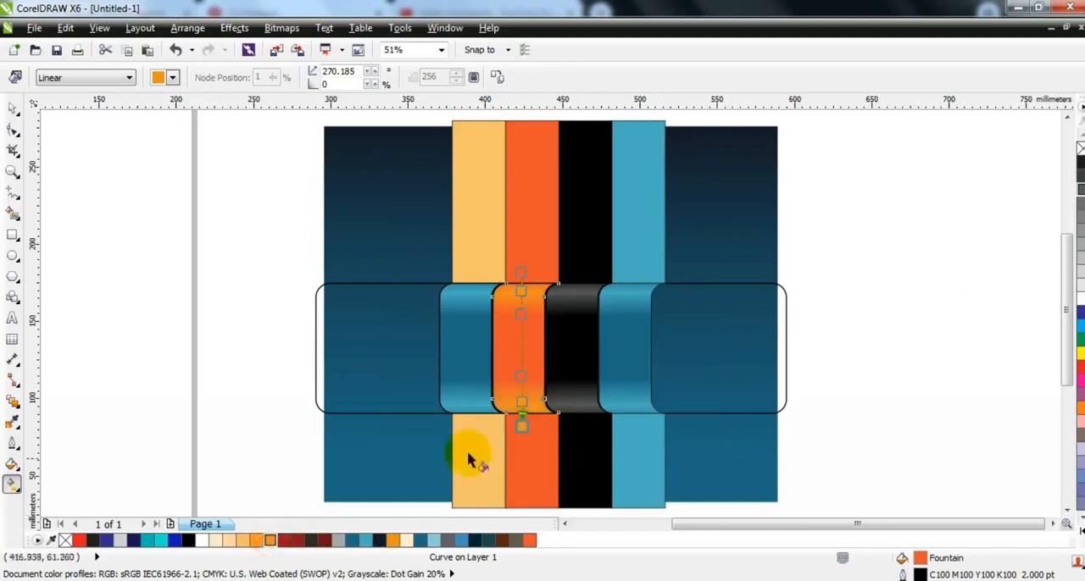
Recolour the gradient of the leftmost curved piece with orange middle and end stops and pale peach highlights.
left_click(450, 365)
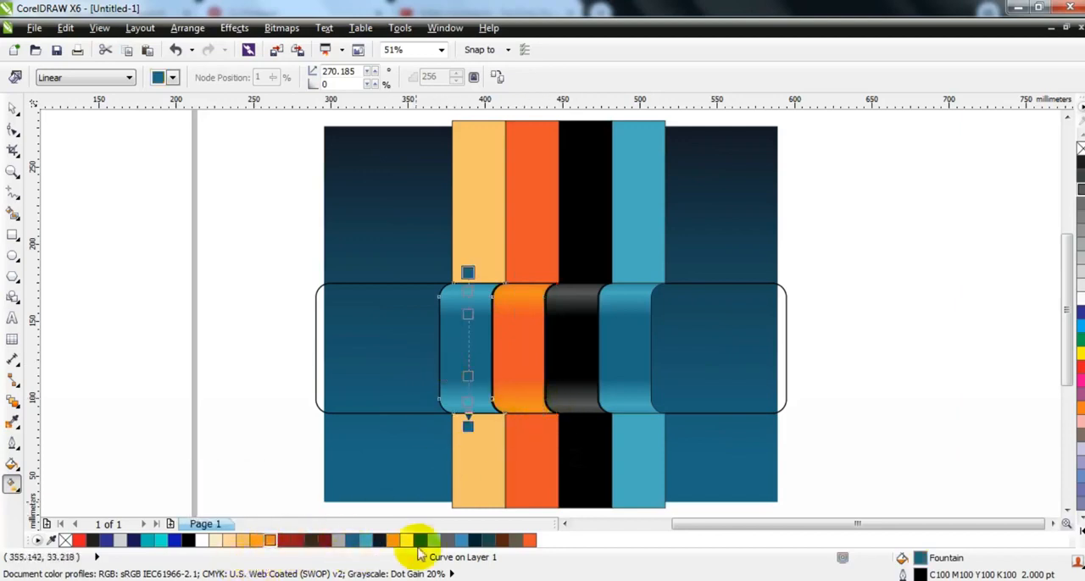
left_click_drag(392, 543, 468, 426)
left_click_drag(392, 541, 468, 381)
left_click_drag(399, 533, 468, 273)
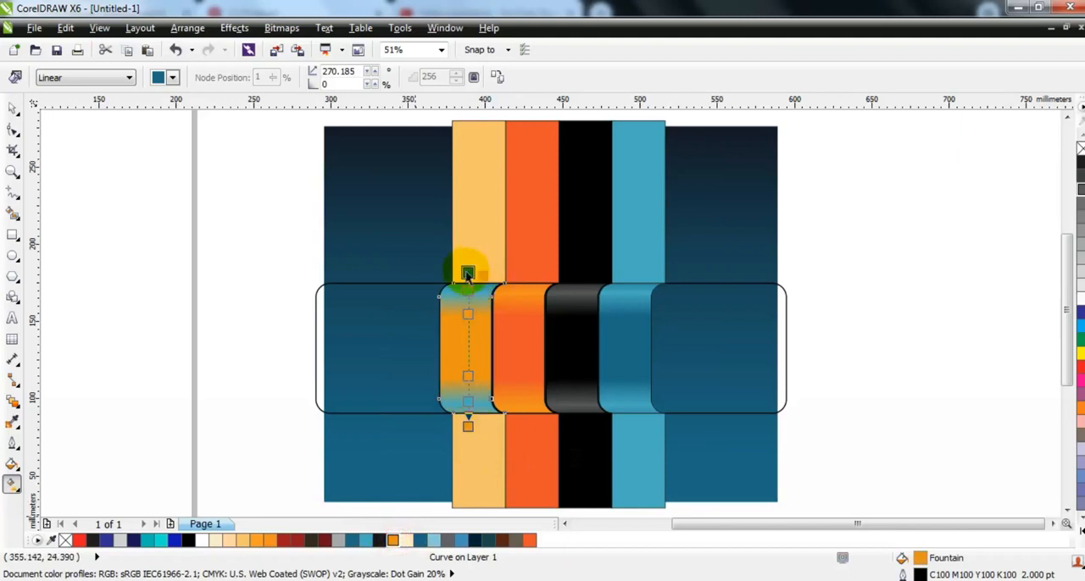
left_click(238, 540)
left_click_drag(234, 542, 473, 299)
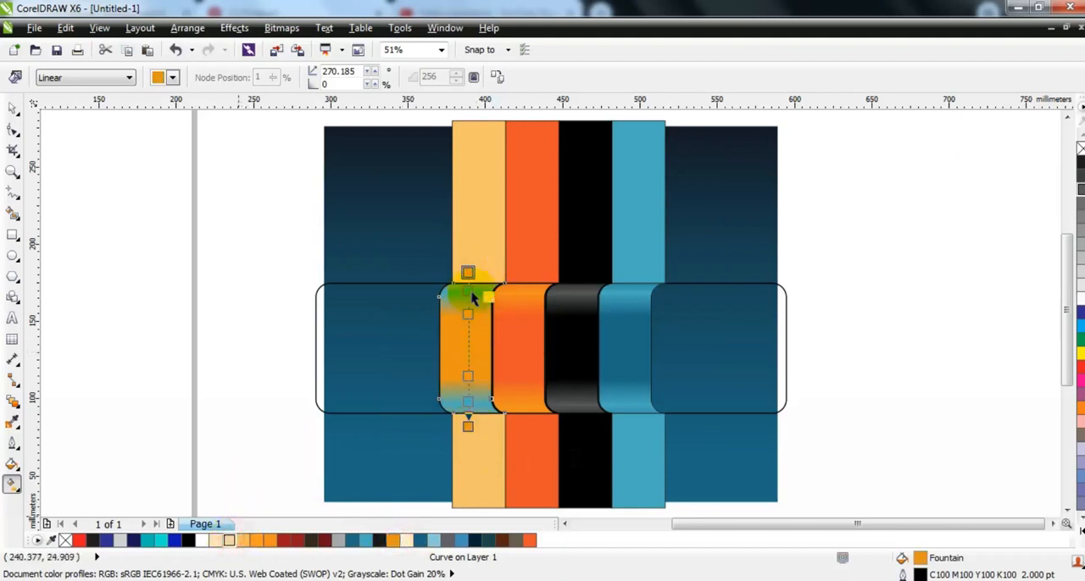
left_click(243, 543)
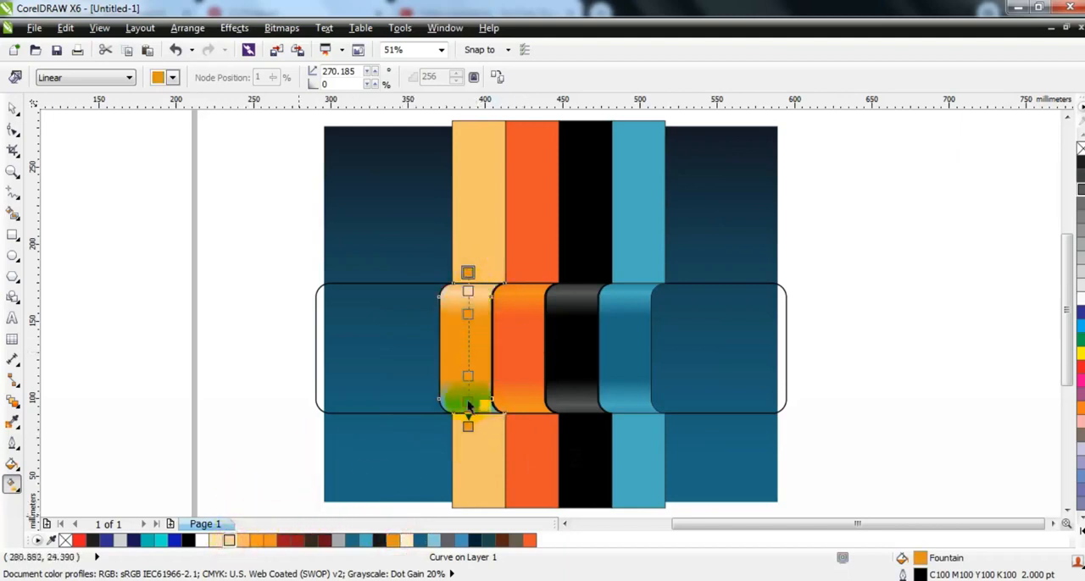
left_click(13, 109)
left_click(53, 337)
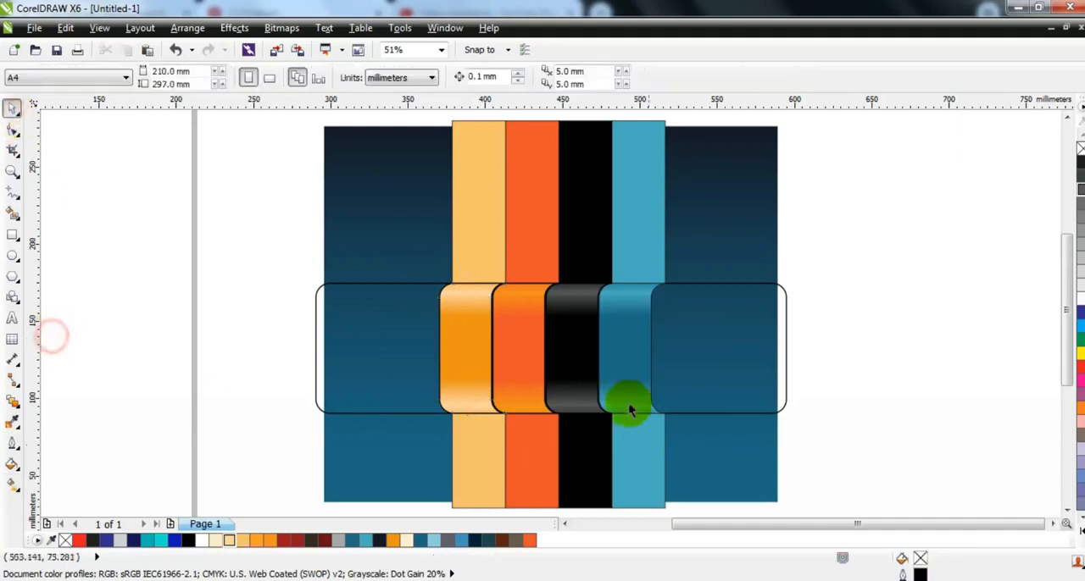
Copy the gradient fill from the rightmost curved piece onto the rounded band and recolour its middle dark navy.
left_click(715, 359)
left_click(100, 28)
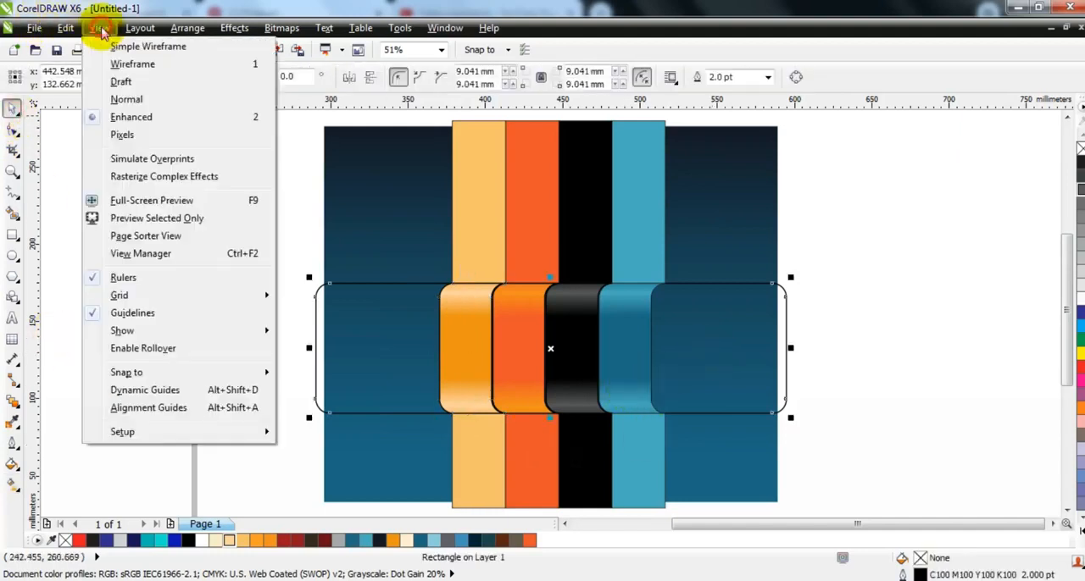
mouse_move(65, 28)
left_click(110, 252)
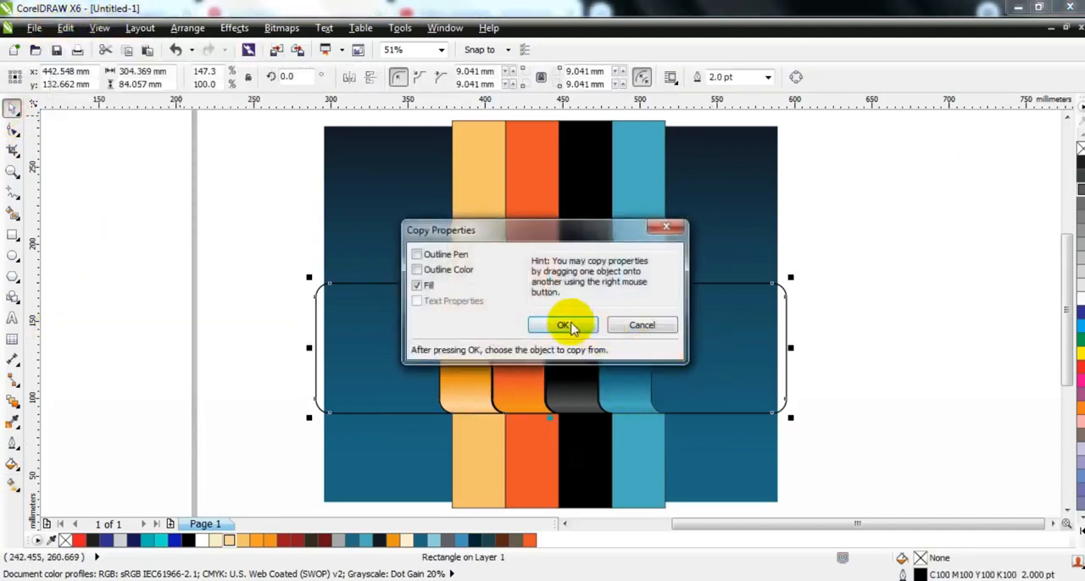
left_click(564, 325)
left_click(618, 303)
Select the strips, curved pieces and rounded band and remove their outlines.
key("F3")
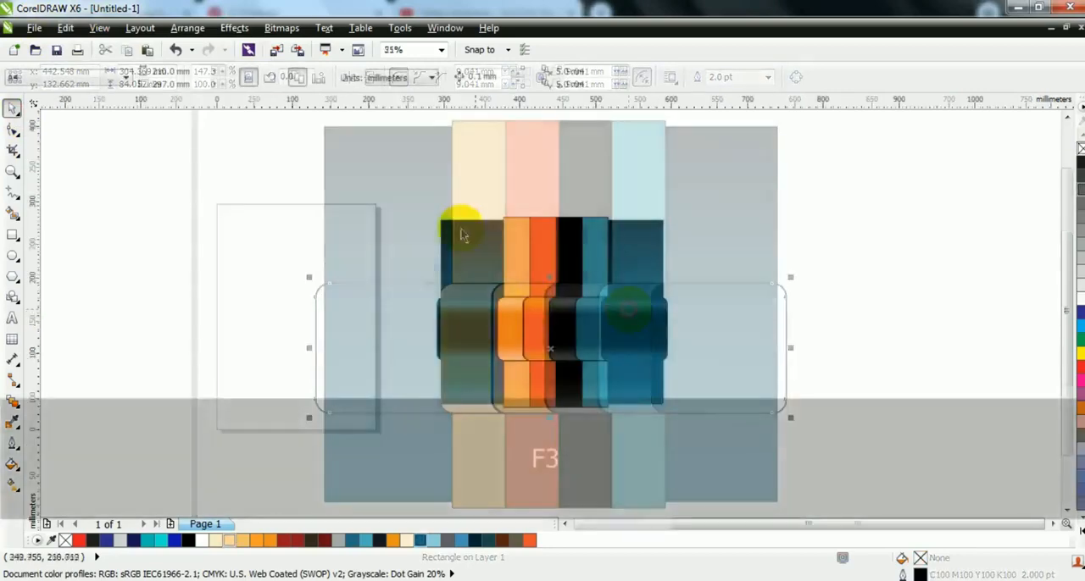
key("Escape")
left_click_drag(463, 183, 623, 428)
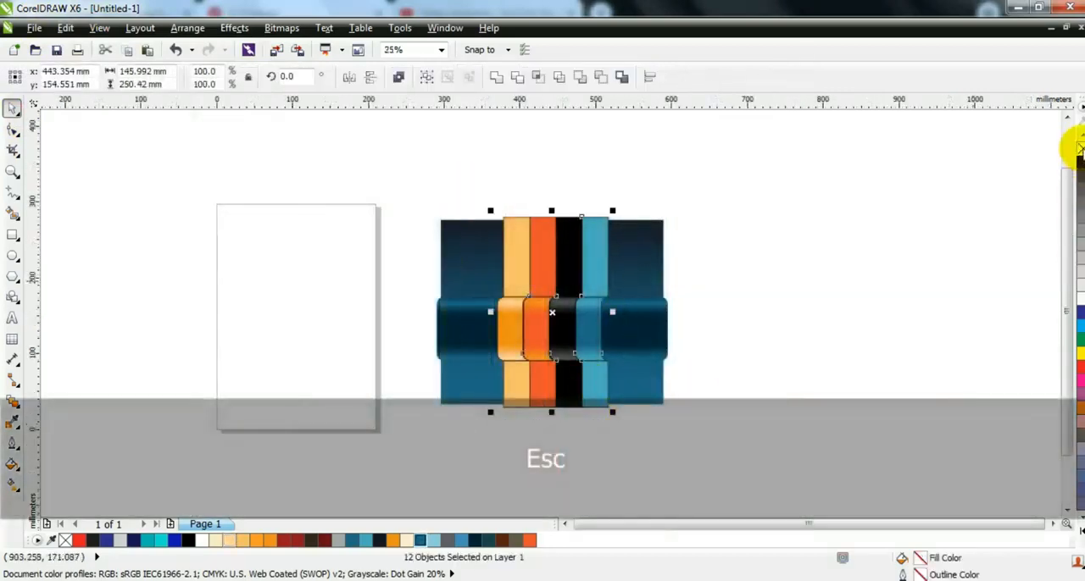
left_click(850, 260)
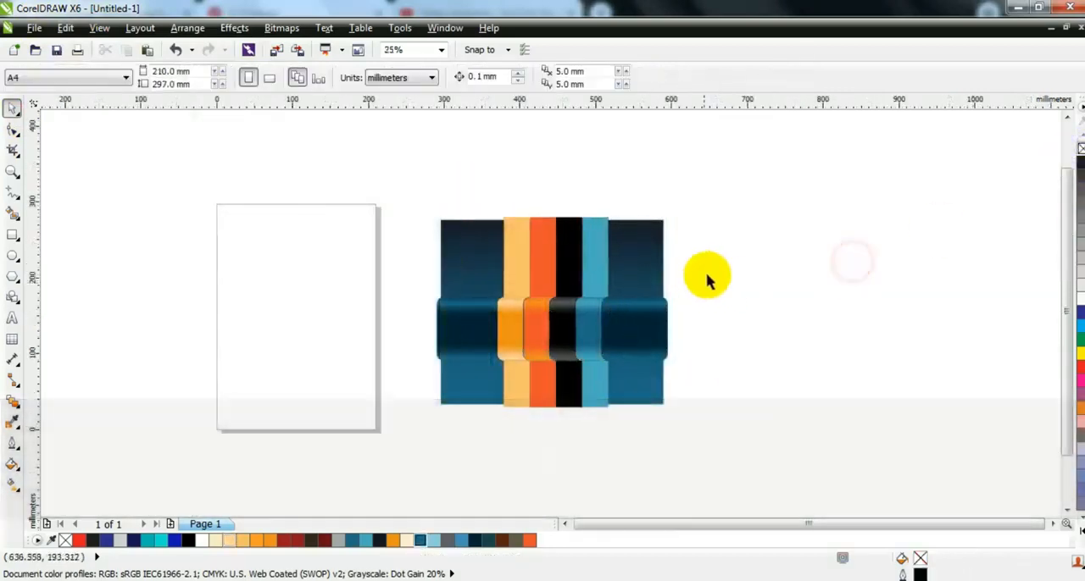
Shift the light blue strip and its curved piece slightly left, repeating the move with the black and orange sets included.
left_click_drag(666, 187, 572, 424)
key("shift+F2")
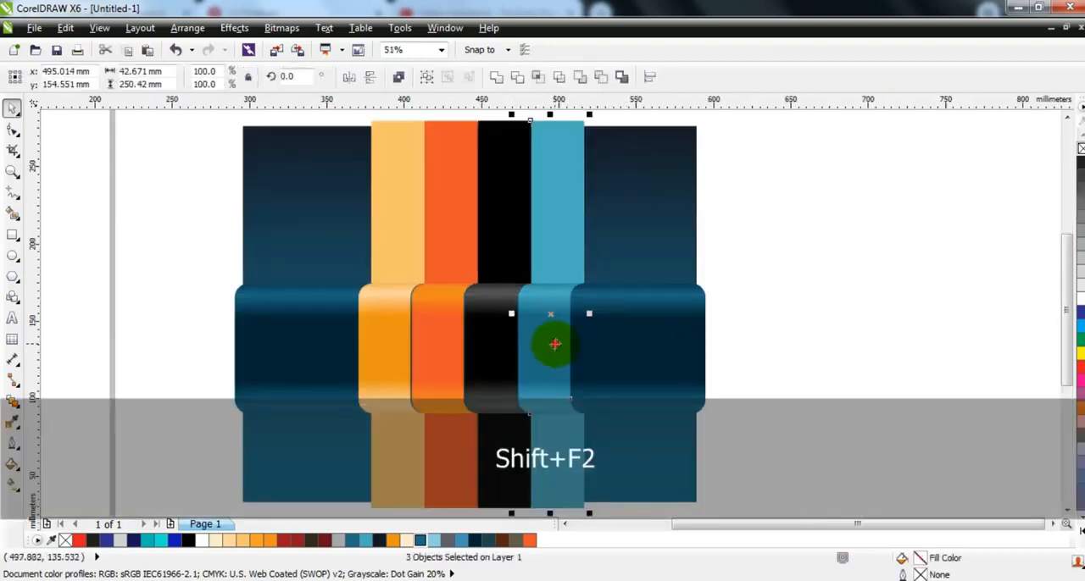
left_click_drag(551, 344, 551, 344)
key("F3")
left_click_drag(610, 193, 521, 431)
key("ctrl+r")
left_click_drag(610, 185, 496, 455)
Select all the strips, curved pieces and the band and PowerClip them inside the dark blue gradient background rectangle.
left_click_drag(716, 427, 411, 201)
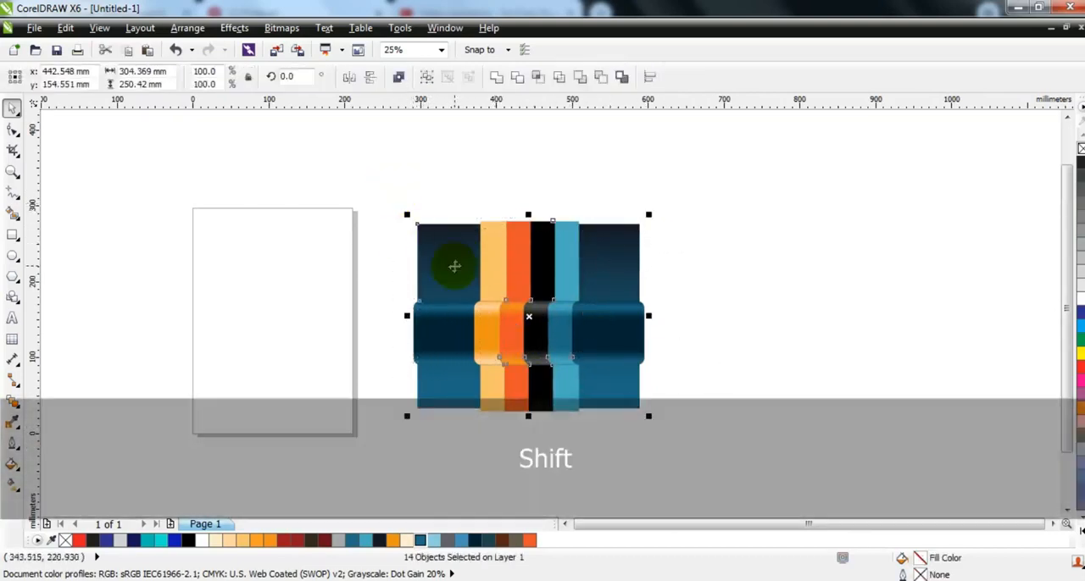
key("w")
key("shift+F2")
key("Escape")
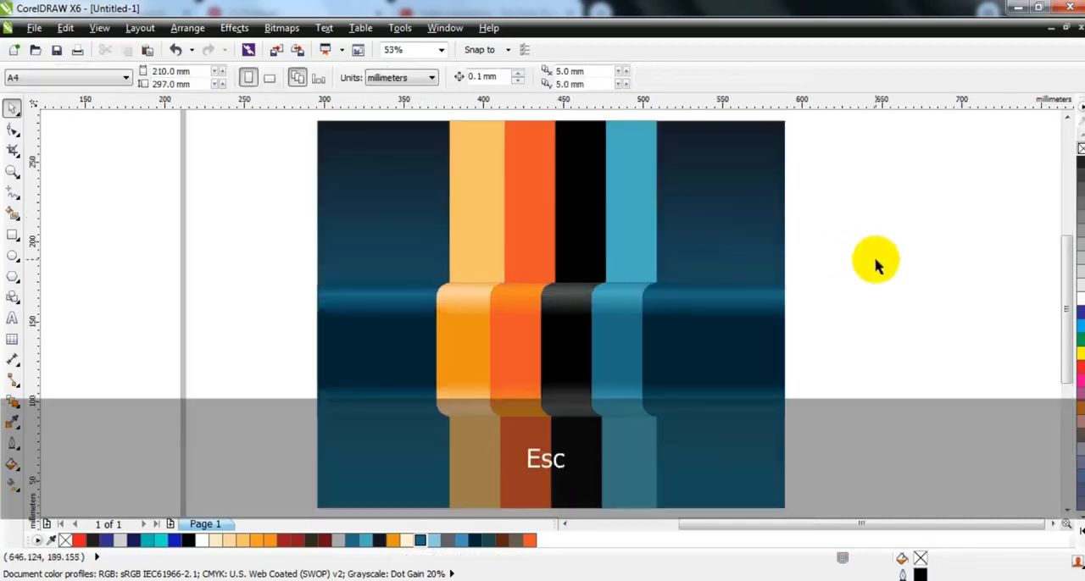
Add the artistic text "01 02 03 04" in the empty area beside the graphic.
left_click(12, 316)
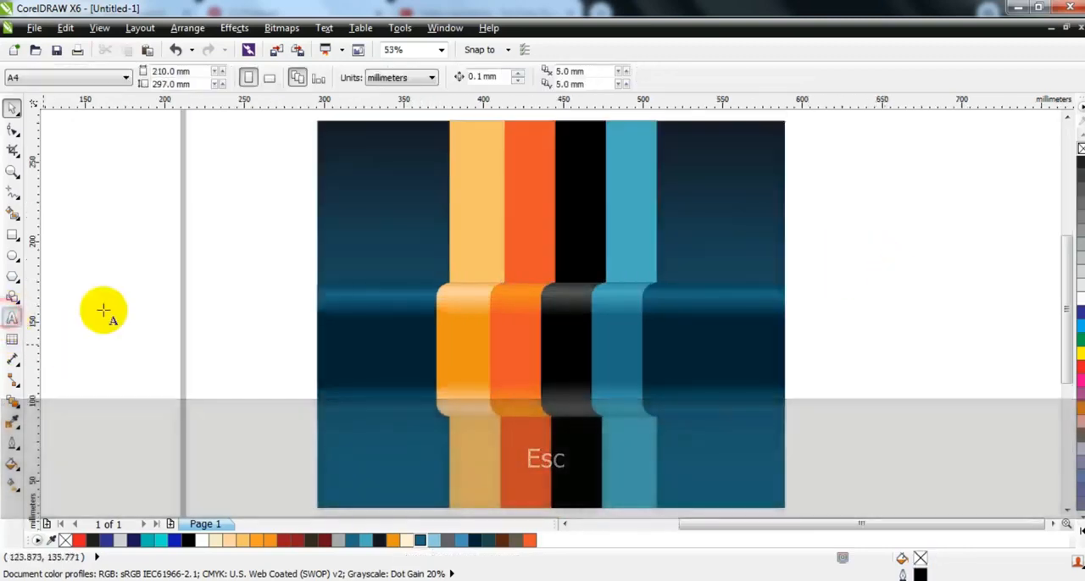
left_click(102, 307)
type("01 02 03 04 05")
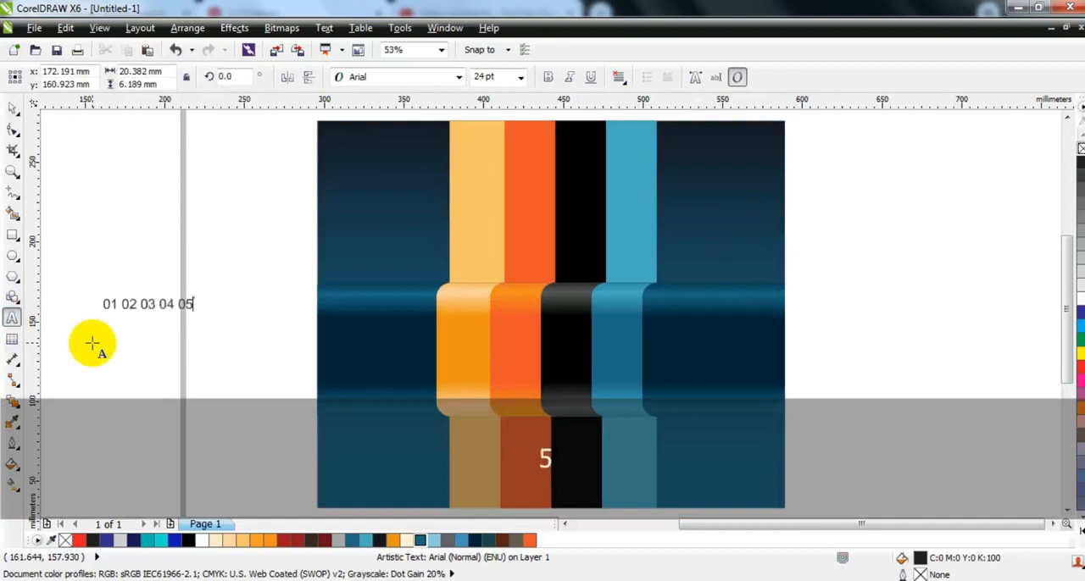
left_click(11, 109)
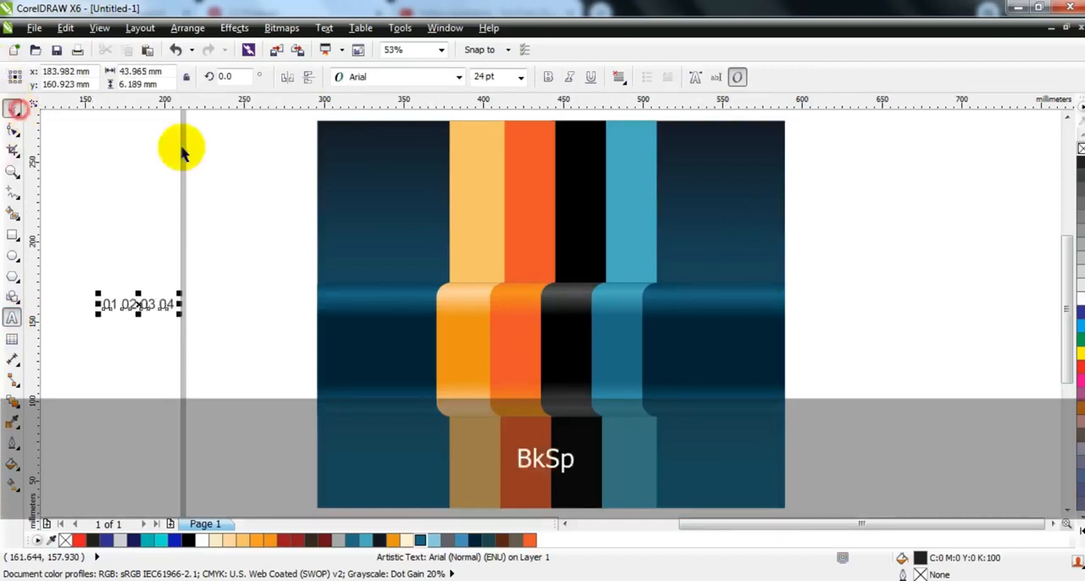
Set the number text in CentraleSans XBold, enlarge it to about 43 pt and fill it black.
left_click(424, 76)
left_click(408, 112)
left_click_drag(180, 313, 249, 355)
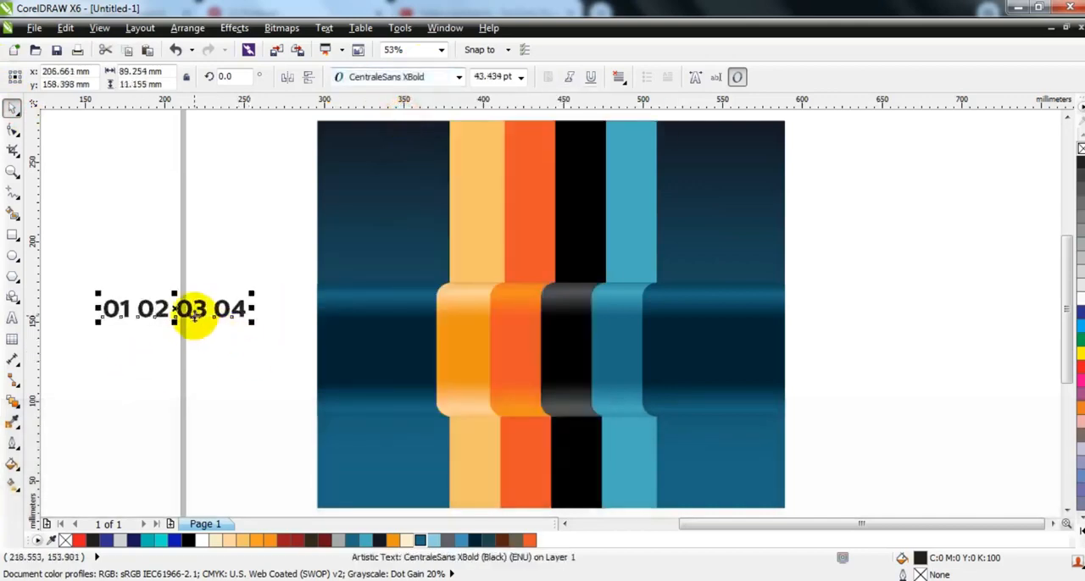
left_click(188, 541)
Move the numbers onto the curved pieces, break the text apart and place 04 on the blue piece.
left_click_drag(182, 314, 529, 356)
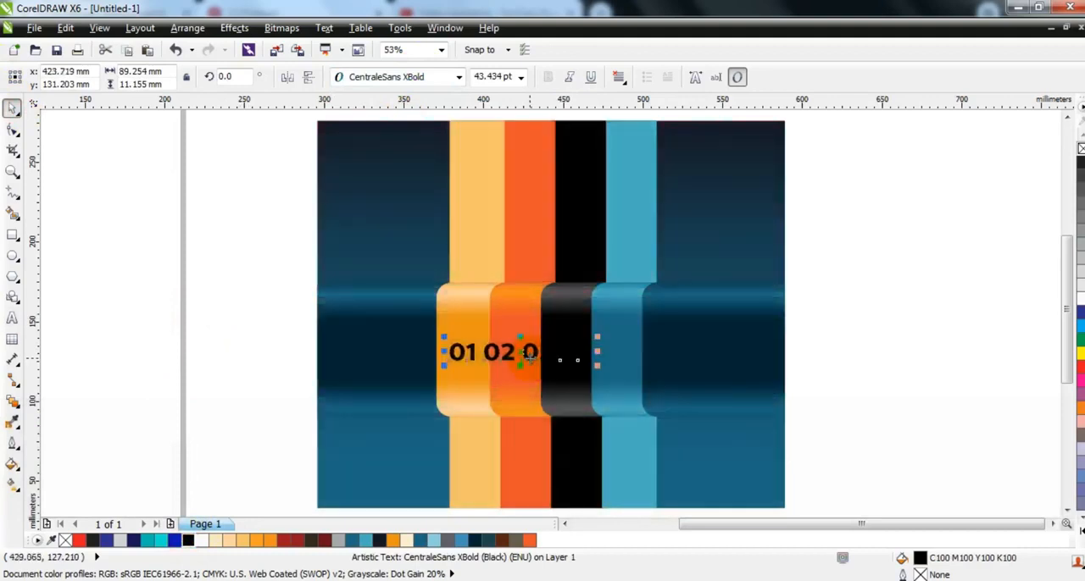
key("ctrl+k")
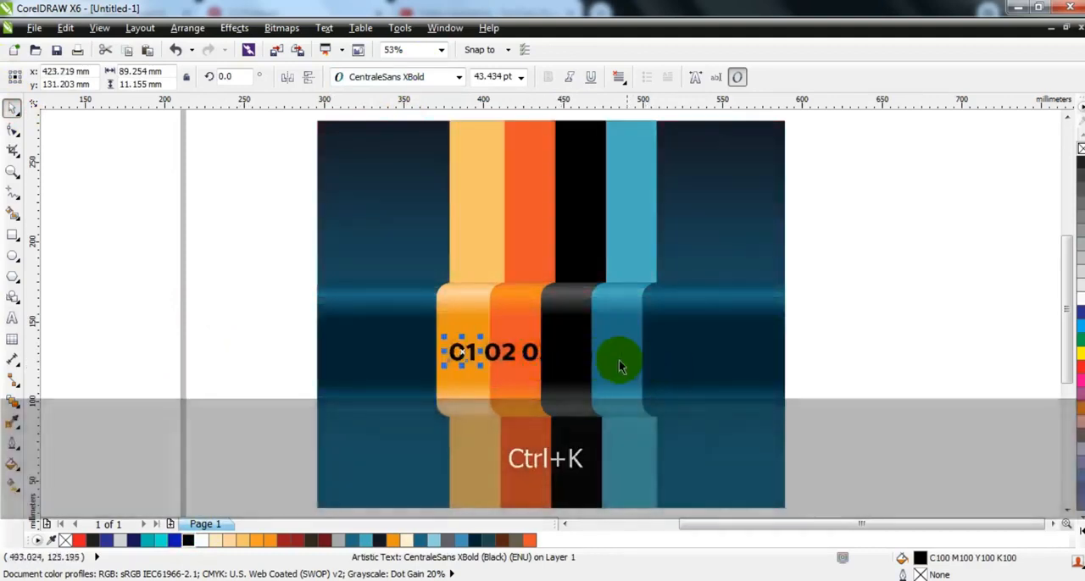
left_click_drag(593, 358, 625, 356)
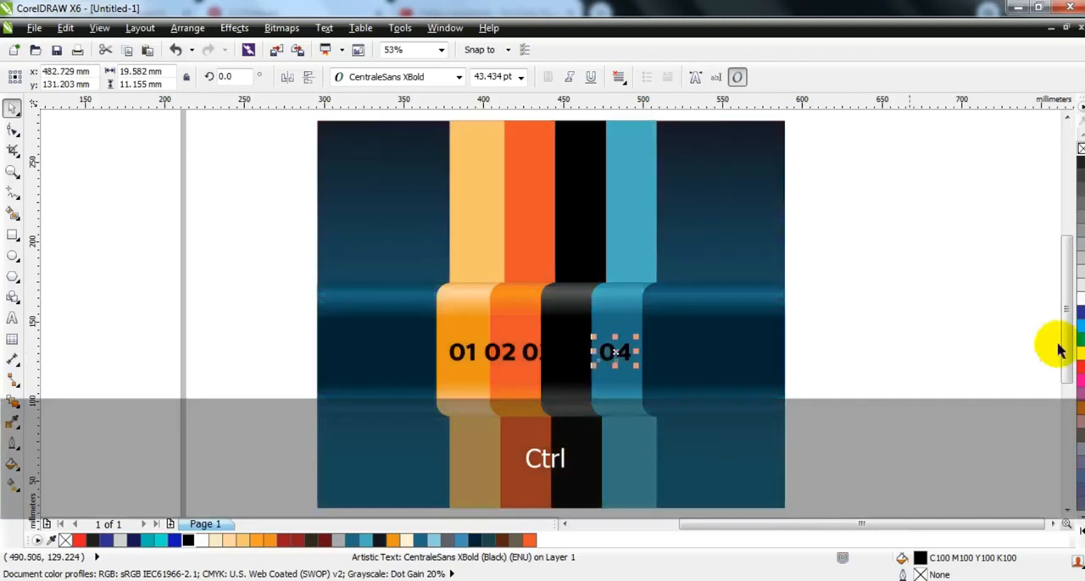
Colour the 04 white, then place the 03 on the black curved piece and colour it white.
key("ctrl+z")
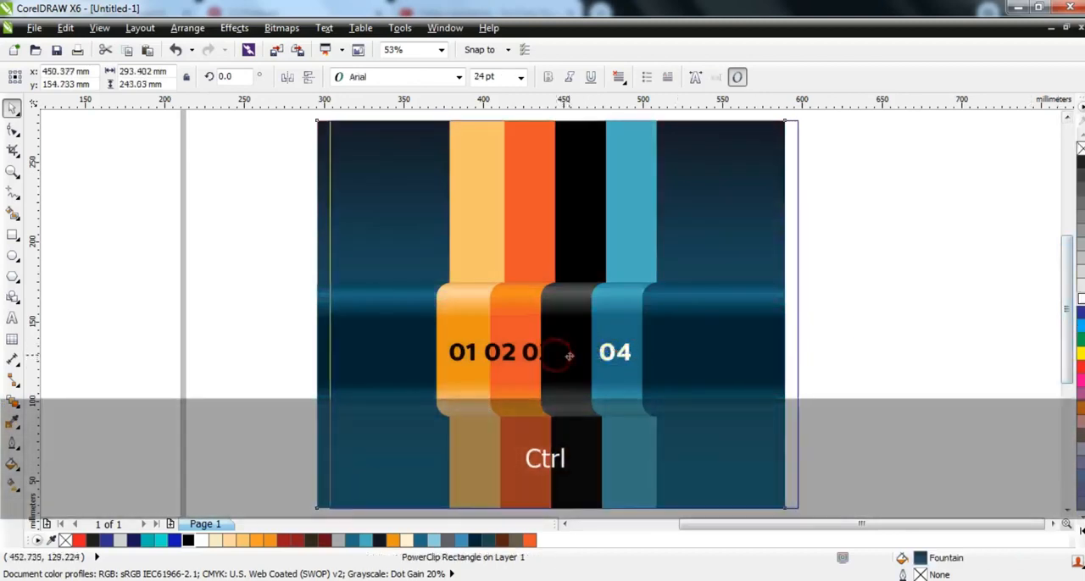
left_click_drag(548, 361, 514, 356)
left_click(940, 327)
left_click(218, 339)
Zoom to the whole graphic and view the numbered strips in a full-screen preview.
key("F3")
key("Escape")
left_click_drag(749, 413, 394, 159)
key("shift+F2")
key("Escape")
key("F9")
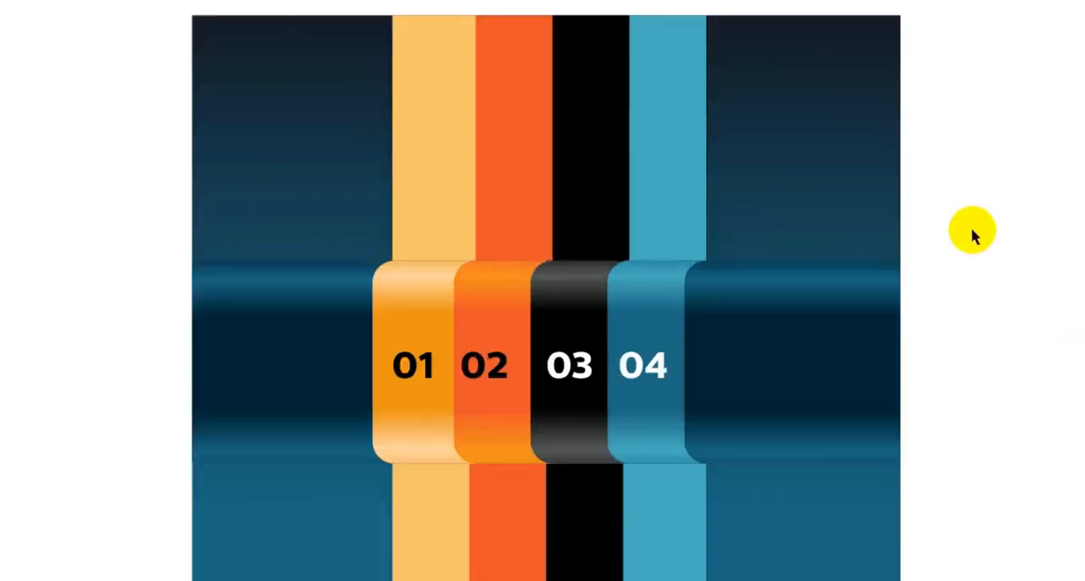